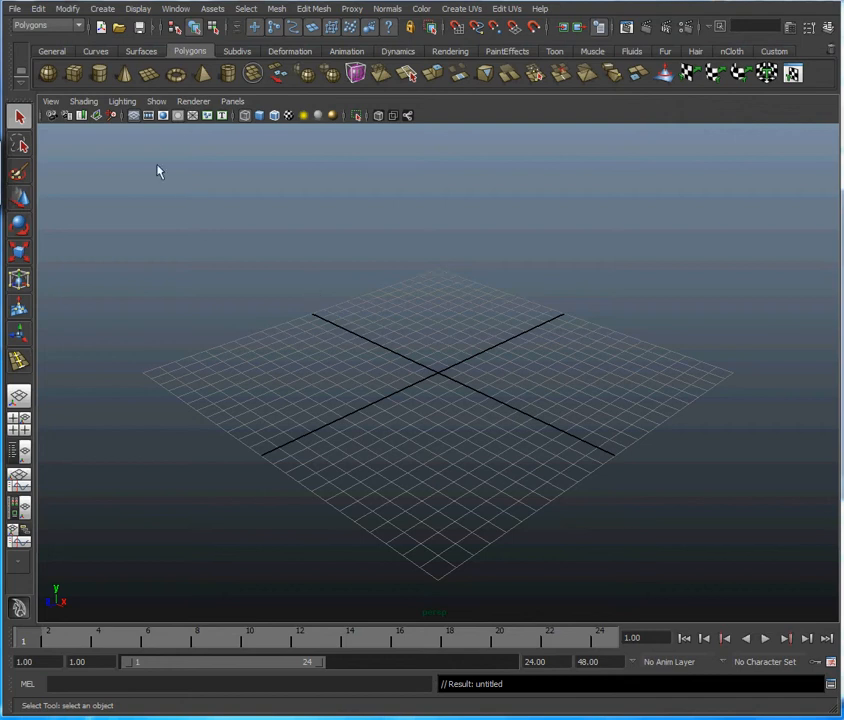
Create a polygon sphere at the grid's origin and display it smooth shaded
left_click(15, 10)
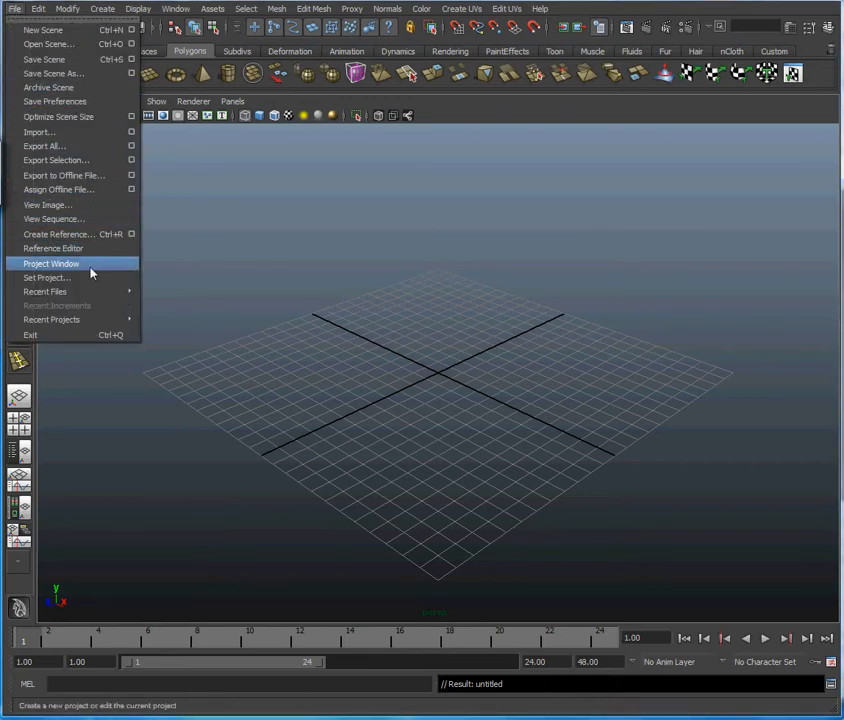
left_click(14, 10)
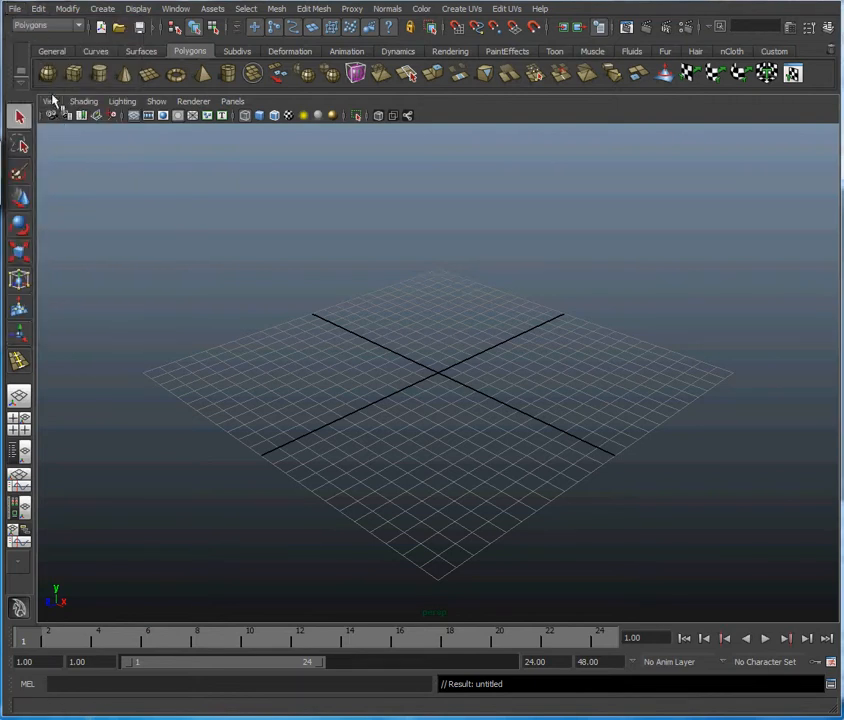
left_click(50, 76)
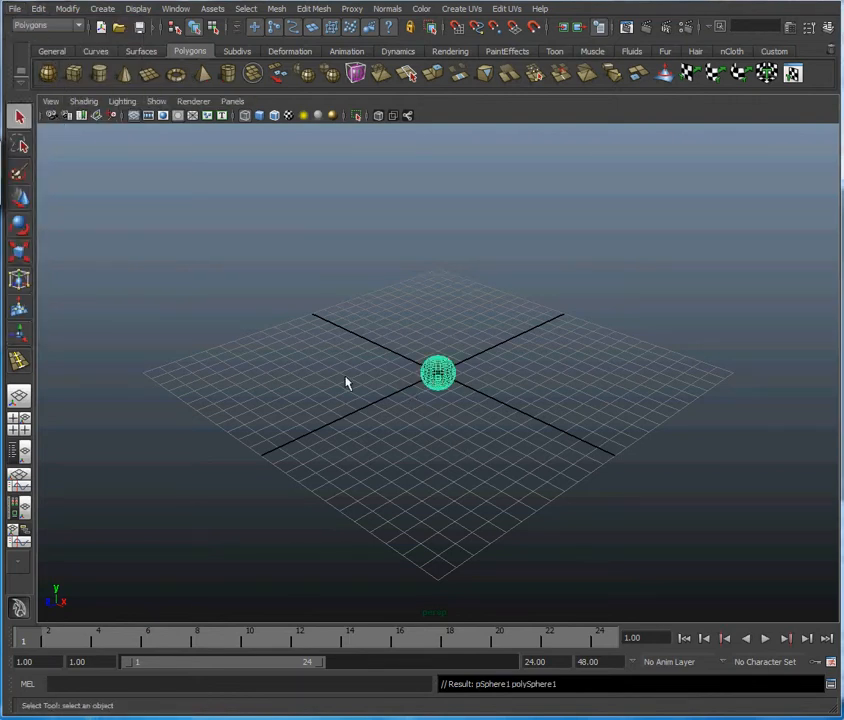
scroll(346, 383, "up", 10)
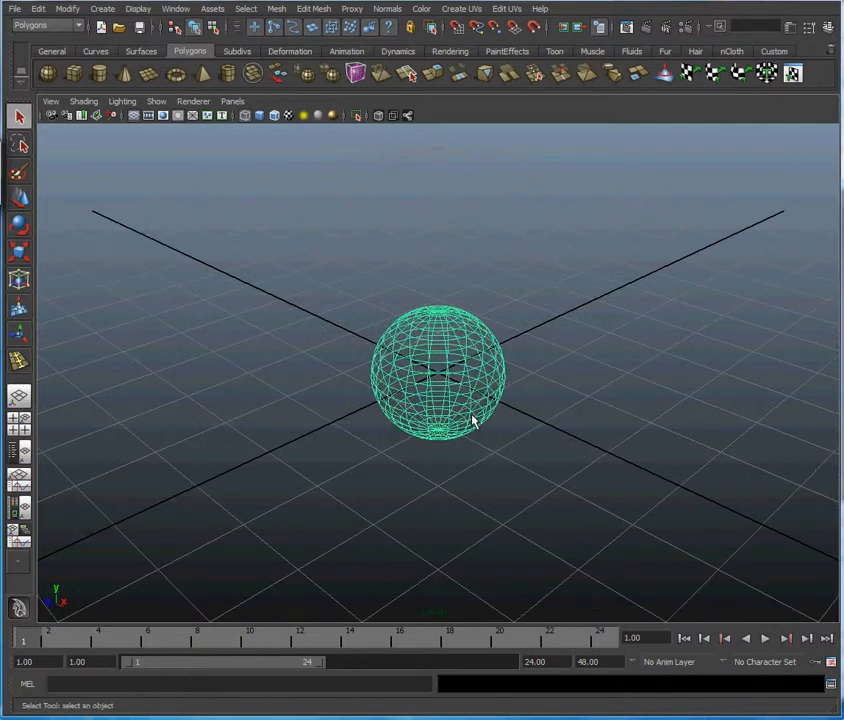
key("5")
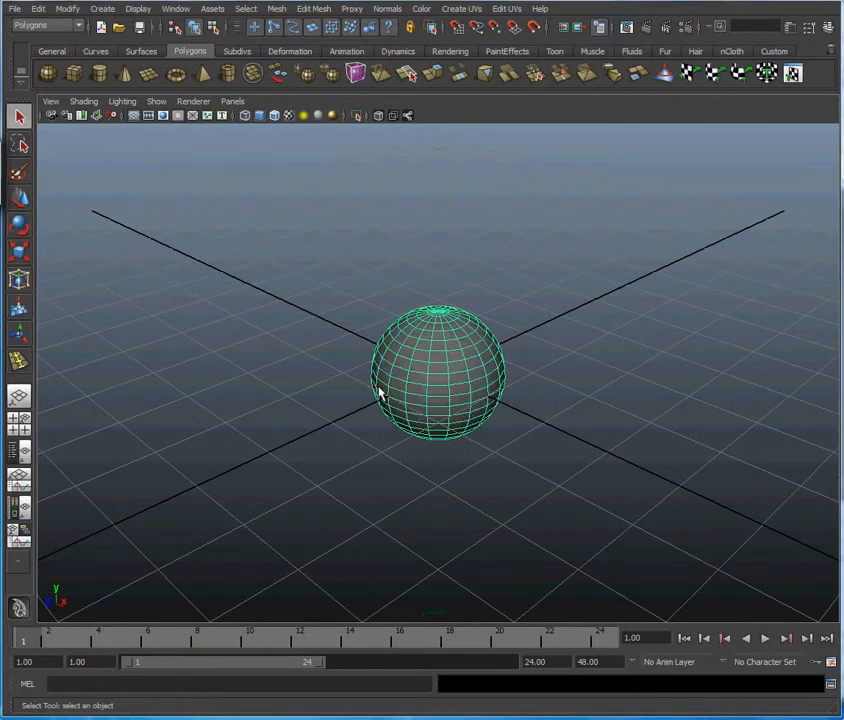
mouse_move(378, 400)
left_mouse_down("alt")
mouse_move(377, 364)
mouse_move(505, 373)
left_mouse_up("alt")
left_click(549, 373)
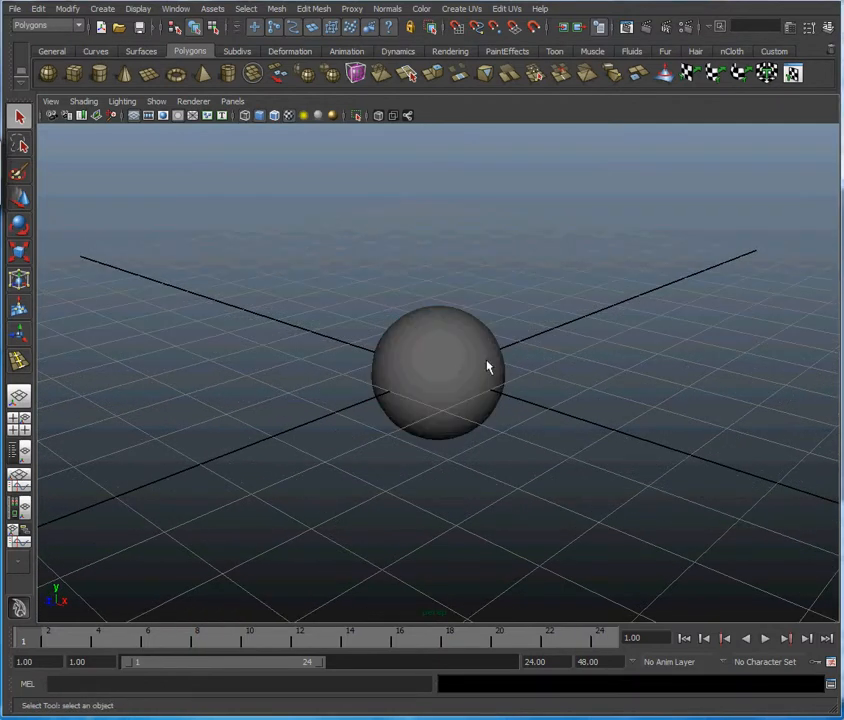
Show the Hypershade beside the perspective view, create a Cgfx Shader material and open its attributes
left_click(20, 512)
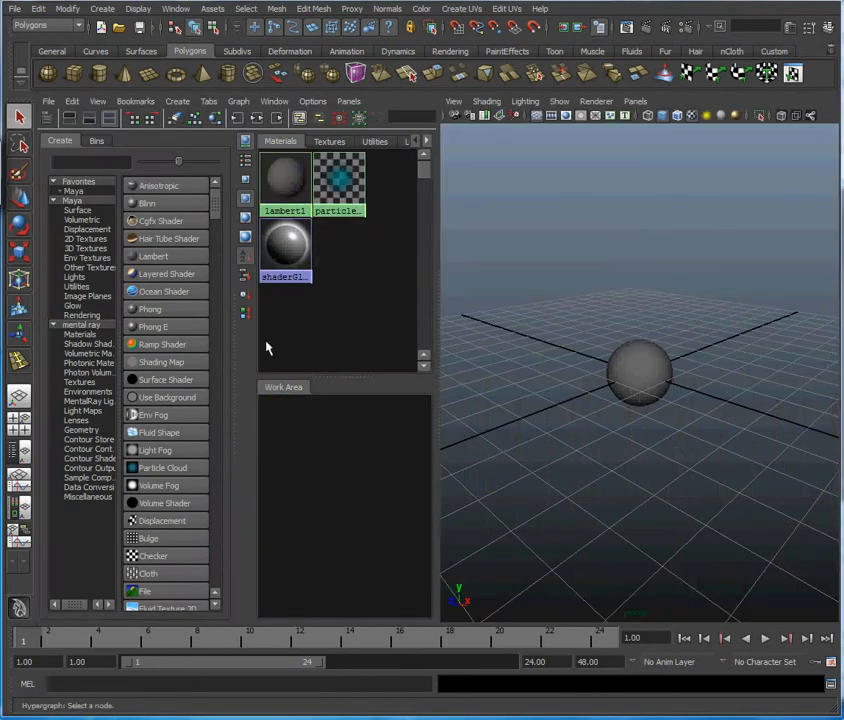
left_click(168, 224)
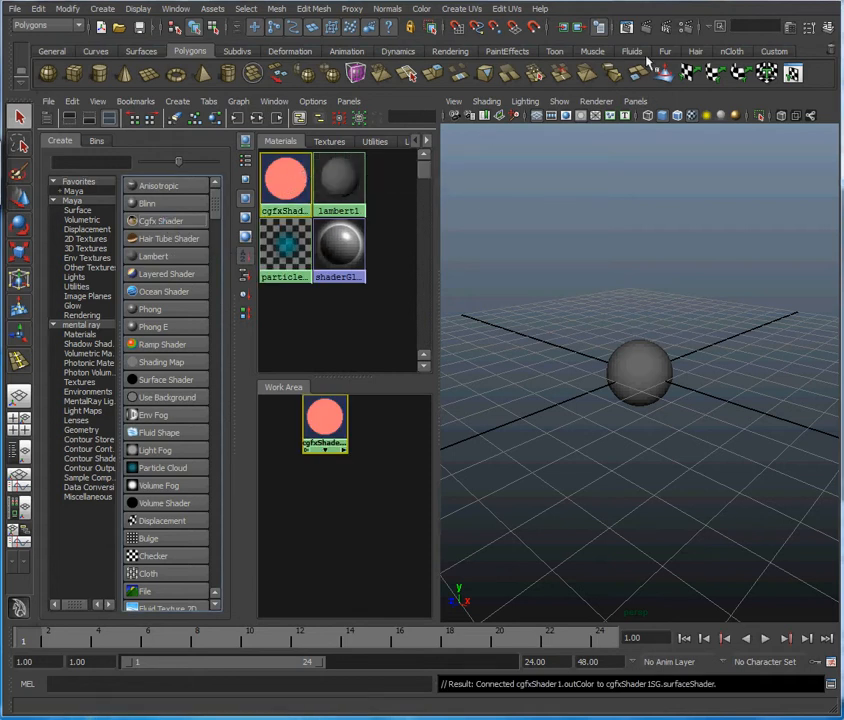
left_click(518, 18)
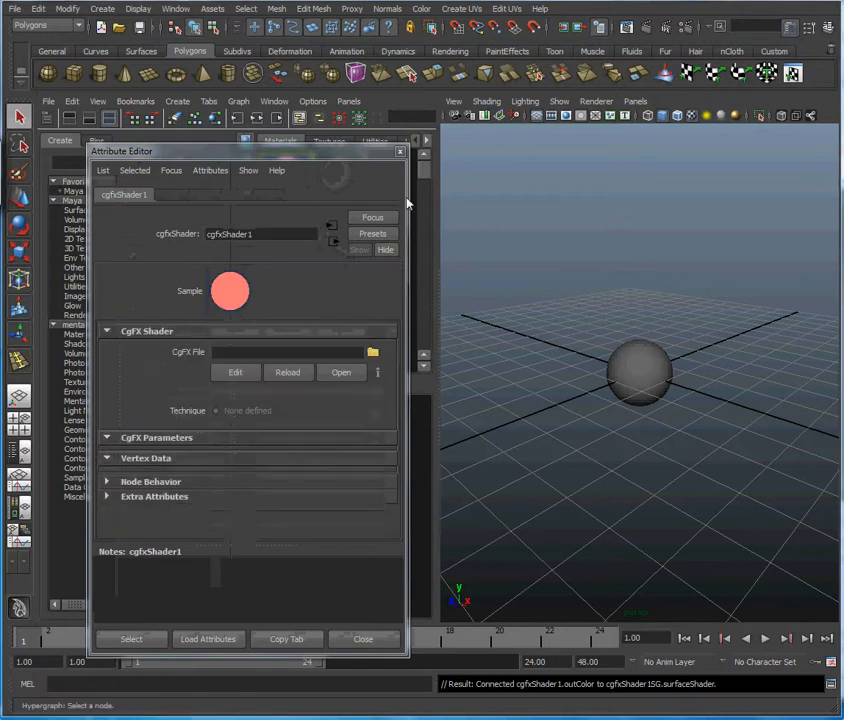
left_click_drag(298, 152, 310, 72)
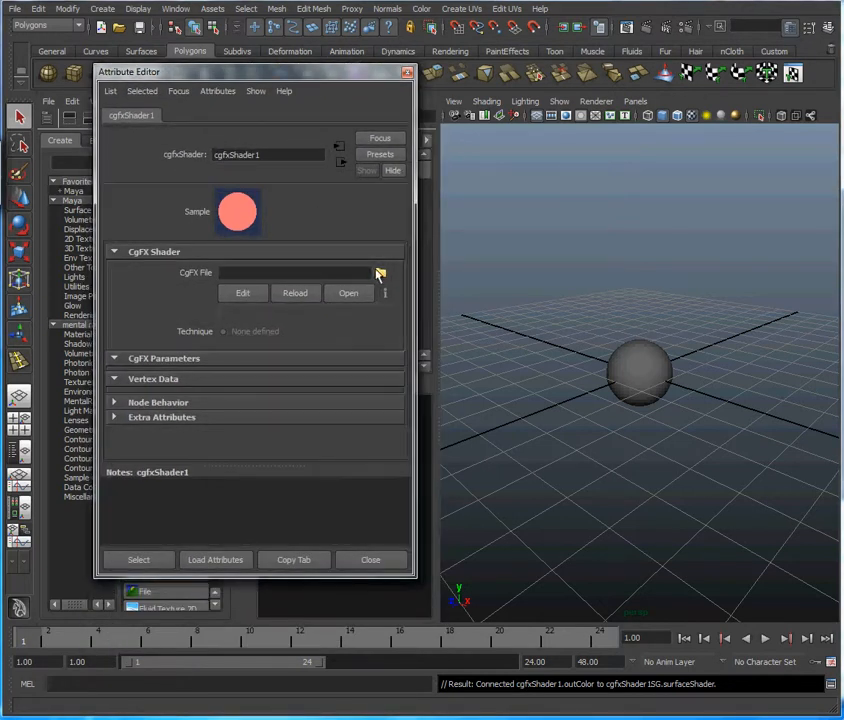
Load softLight.cg from the renderData\shaders folder as the shader's CgFX file
left_click(380, 273)
left_click(95, 167)
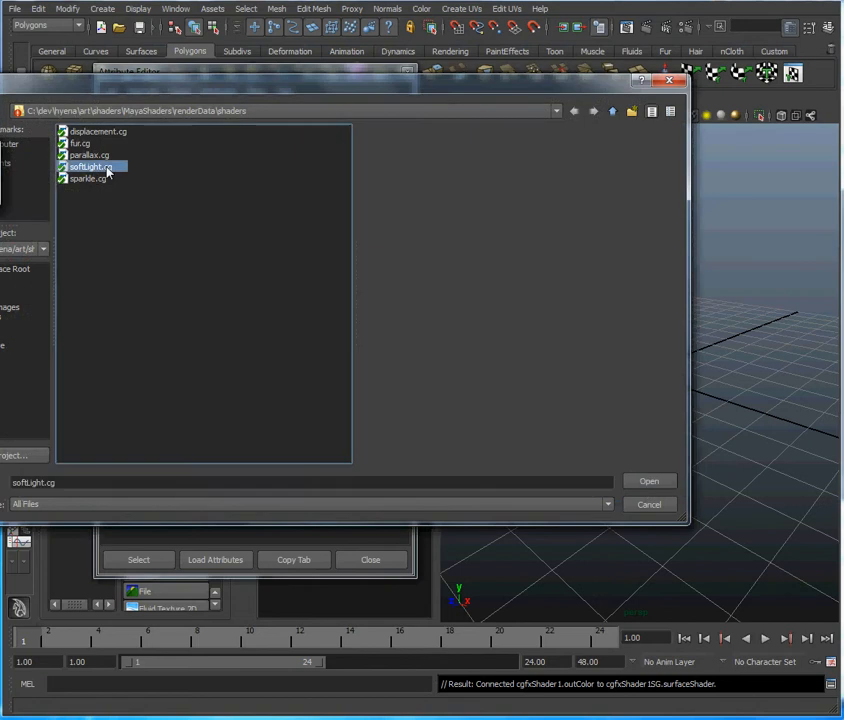
left_click(650, 483)
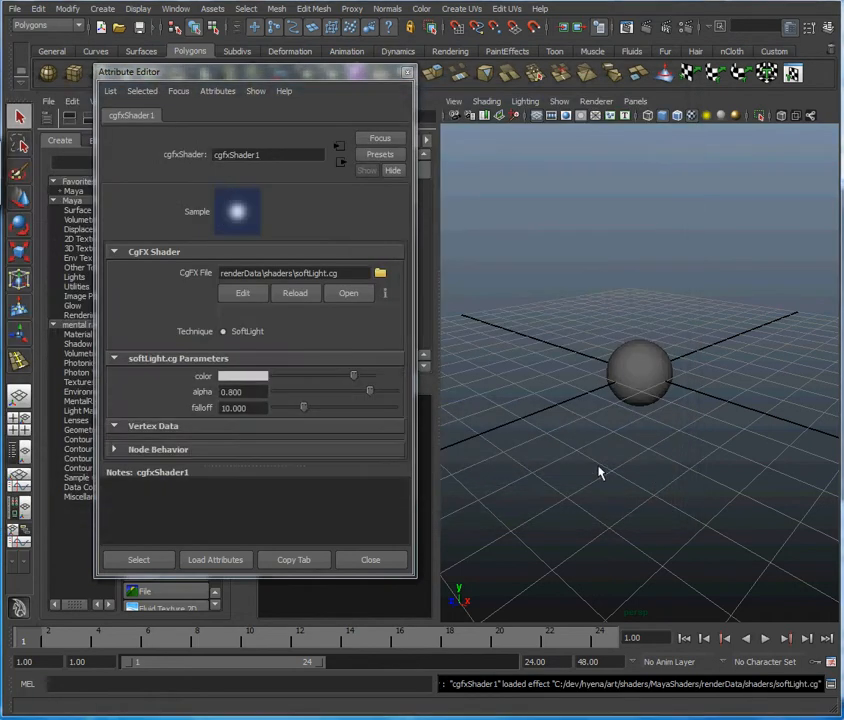
Assign the soft light CgFX material to the sphere and view it deselected from a low angle
left_click(233, 216)
left_click_drag(335, 77, 250, 282)
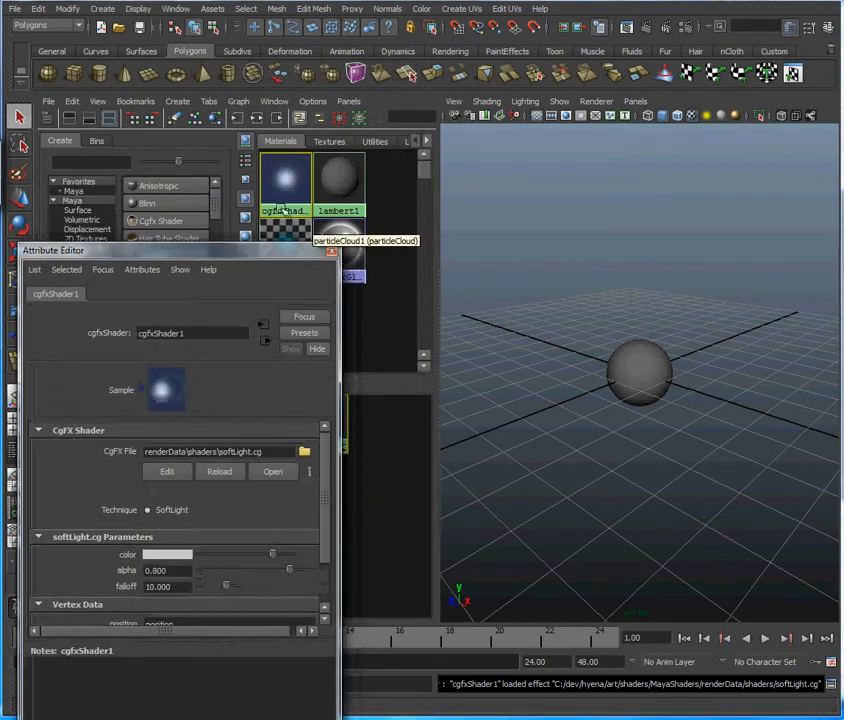
middle_click_drag(584, 340, 641, 372)
mouse_move(548, 350)
right_mouse_down("alt")
mouse_move(595, 352)
mouse_move(686, 382)
right_mouse_up("alt")
left_click_drag(681, 395, 630, 470, "alt")
left_click(666, 344)
left_click(740, 443)
left_click_drag(548, 441, 643, 436, "alt")
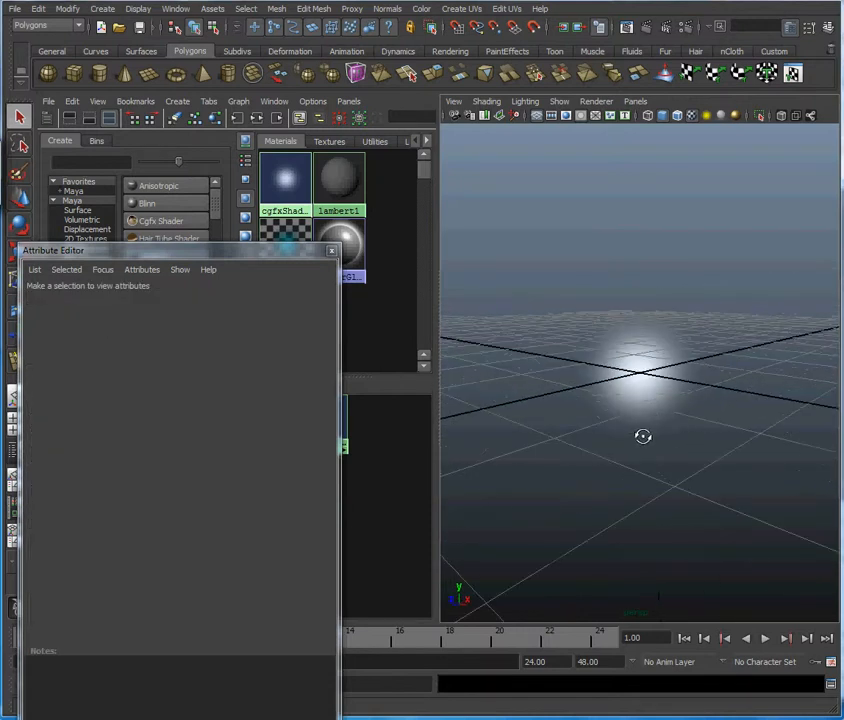
Select the soft light CgFX material and review its attributes
left_click(283, 181)
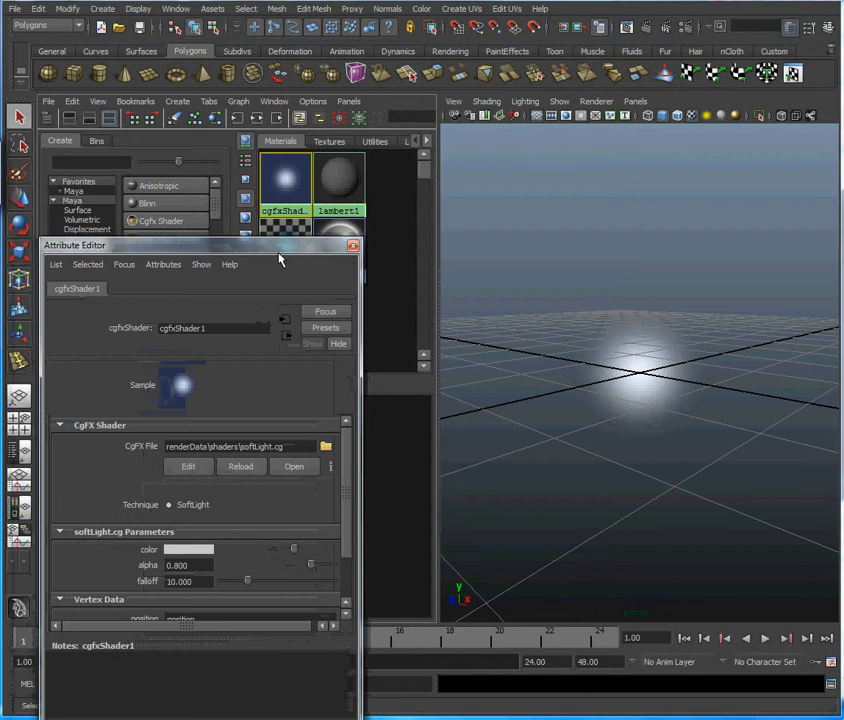
left_click_drag(279, 257, 299, 202)
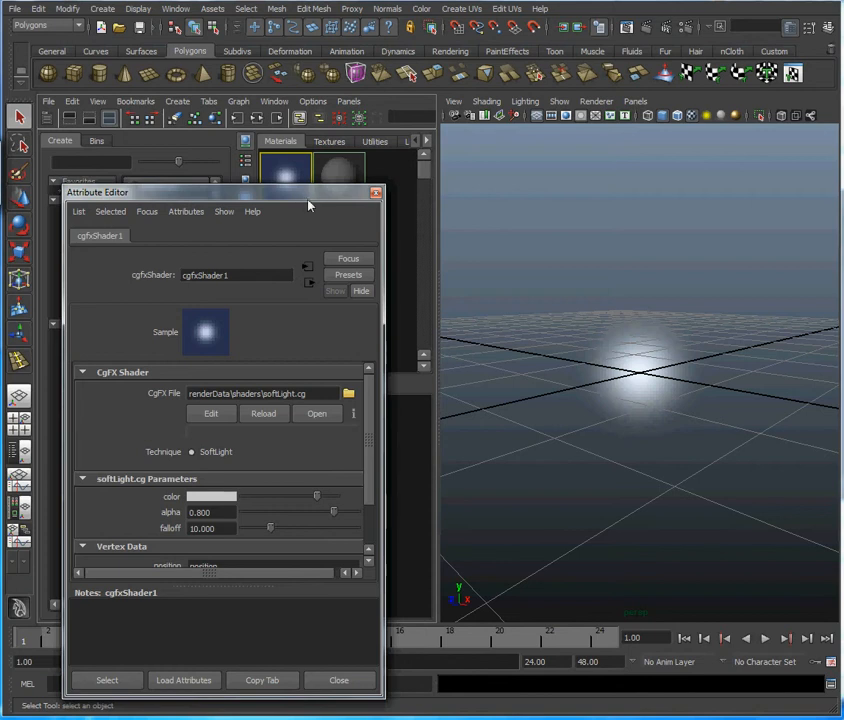
left_click_drag(305, 197, 232, 277)
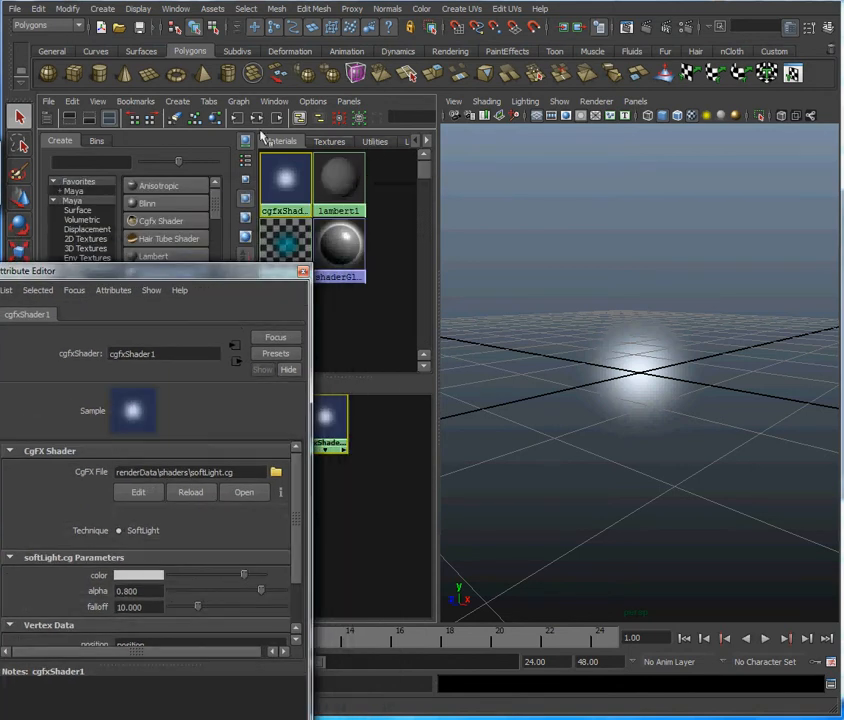
Create a polygon cylinder and move it behind the glowing sphere, then check the glow against it
left_click(100, 75)
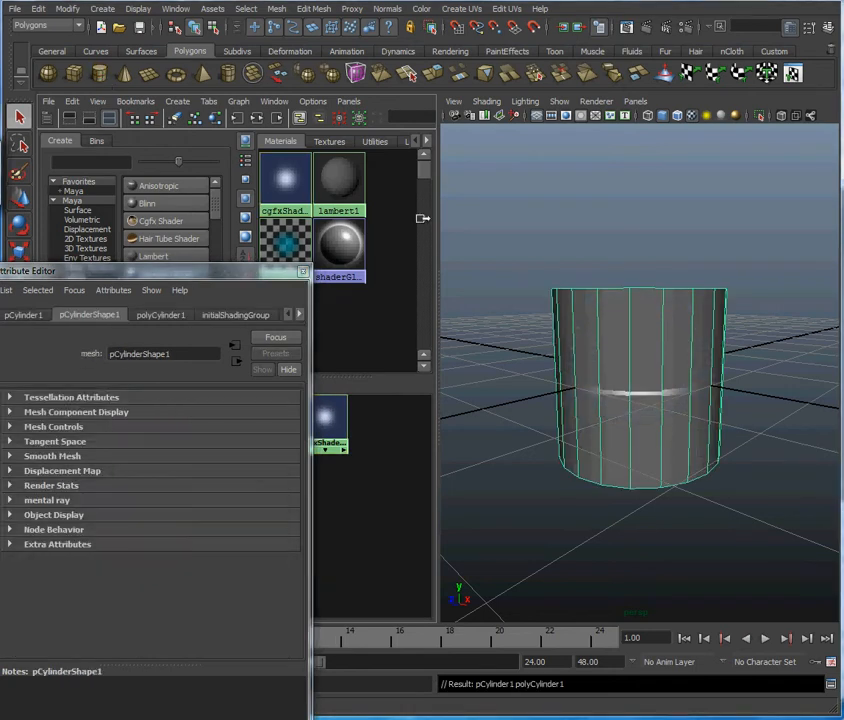
key("w")
mouse_move(645, 375)
left_mouse_down()
mouse_move(556, 360)
mouse_move(620, 356)
mouse_move(633, 370)
left_mouse_up()
left_click(707, 456)
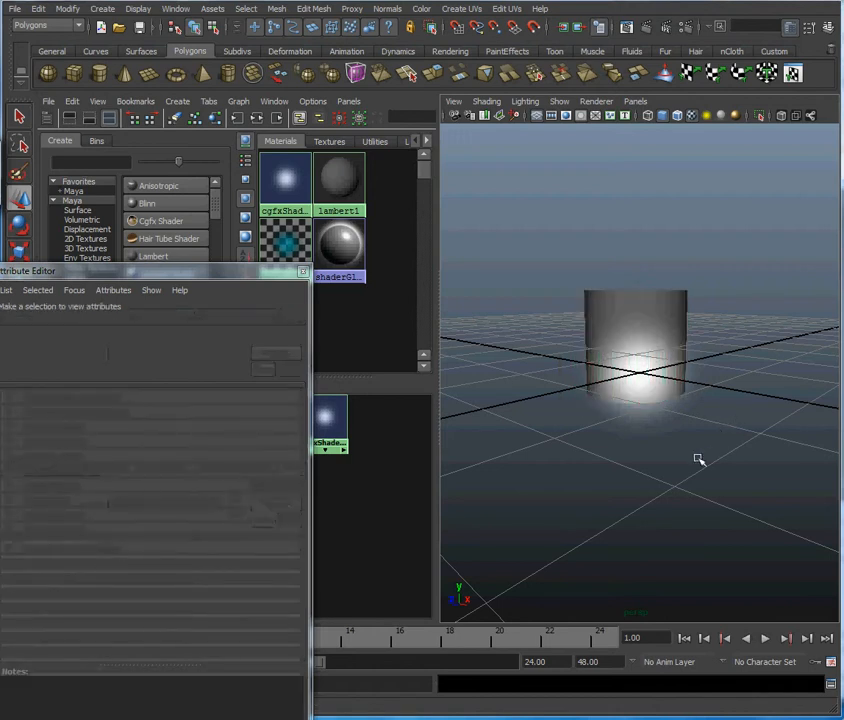
left_click_drag(690, 452, 615, 440, "alt")
left_click_drag(722, 431, 665, 418, "alt")
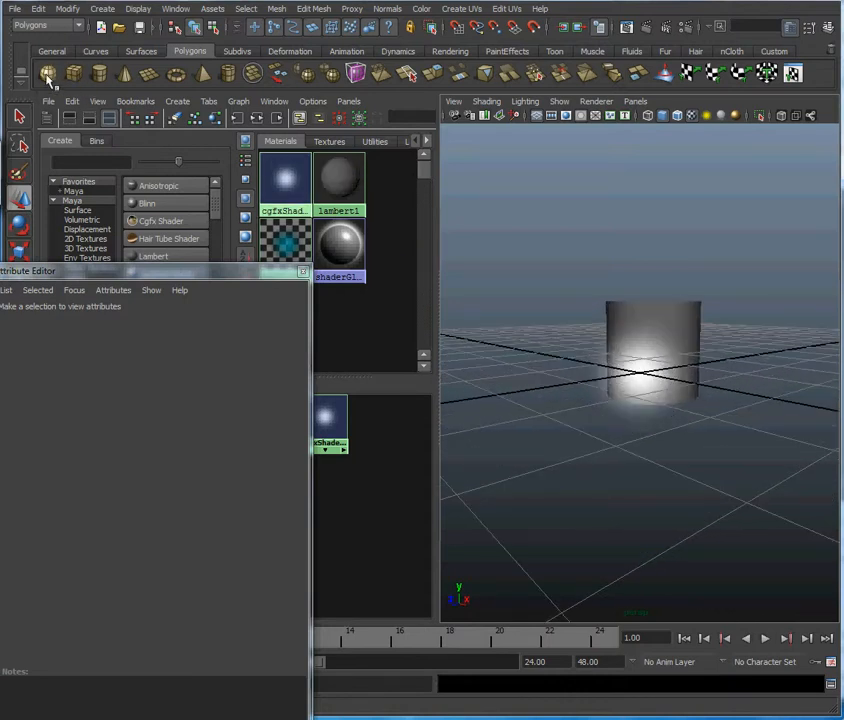
Create a second polygon sphere and move it along the X axis away from the glowing sphere
left_click(48, 78)
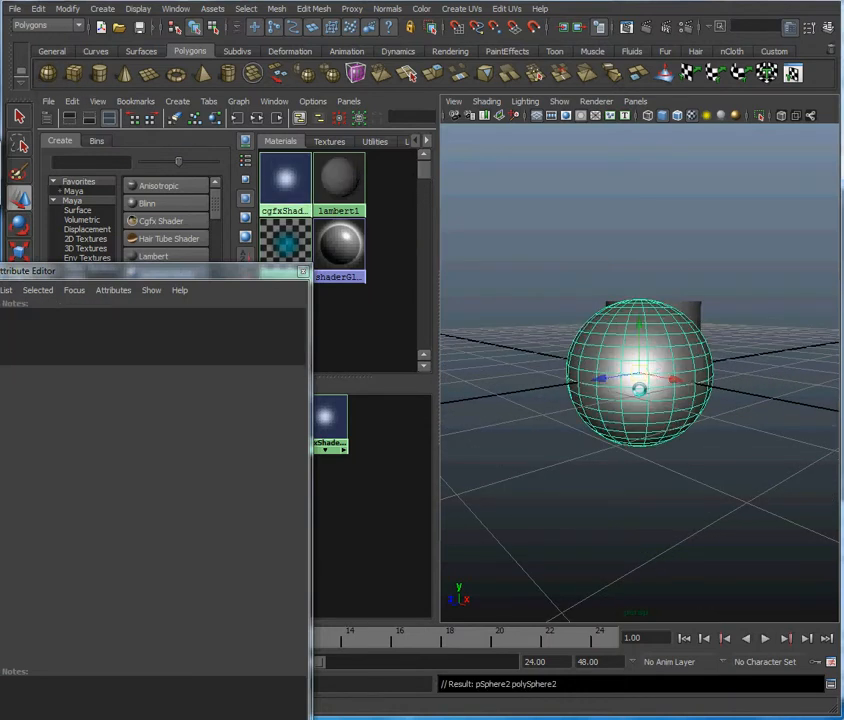
left_click_drag(640, 390, 636, 389, "alt")
left_click_drag(688, 386, 800, 410)
scroll(747, 412, "down", 3)
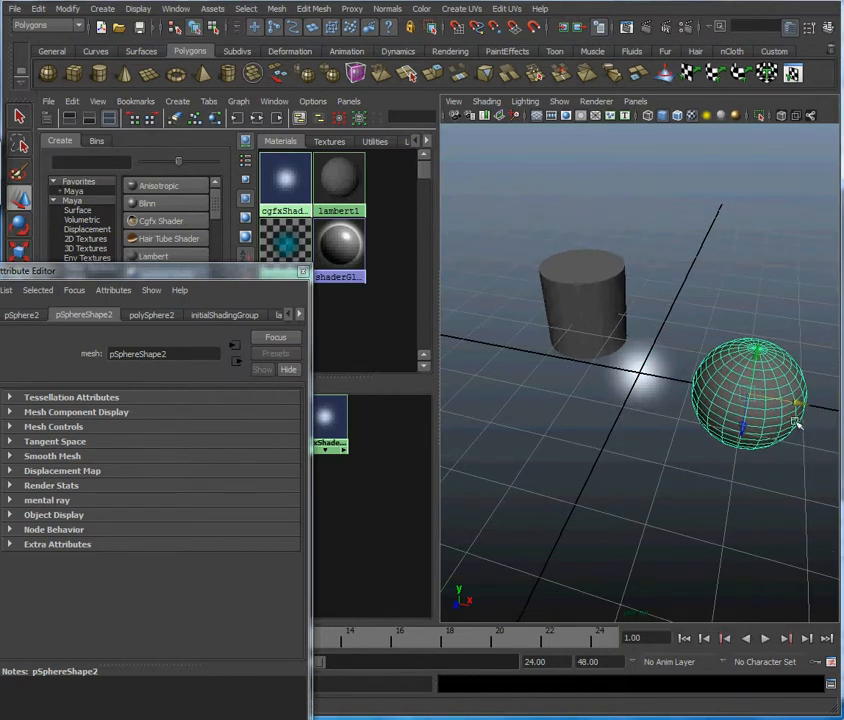
scroll(772, 436, "down", 2)
Assign the soft light CgFX material to the second sphere and view both glows overlapping the cylinder
middle_click_drag(295, 184, 740, 396)
left_click(754, 470)
left_click_drag(760, 470, 622, 348, "alt")
left_click(722, 333)
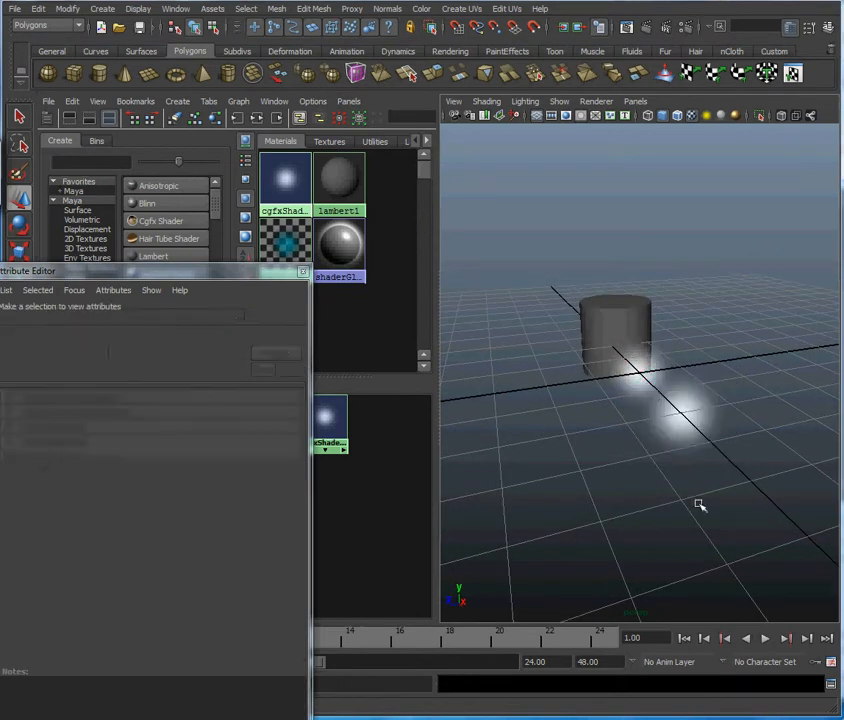
mouse_move(657, 529)
left_mouse_down("alt")
mouse_move(659, 509)
mouse_move(578, 503)
mouse_move(674, 507)
mouse_move(565, 505)
mouse_move(682, 509)
mouse_move(612, 509)
mouse_move(690, 526)
mouse_move(651, 513)
left_mouse_up("alt")
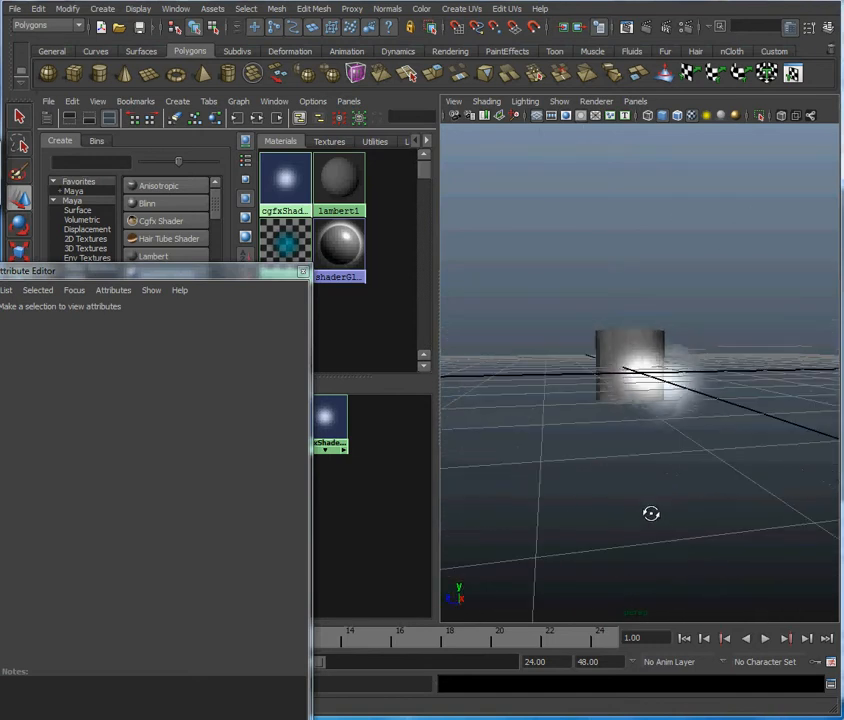
Set the soft light material's color parameter to yellow with hue 62, saturation 0.663 and value 0.800
left_click_drag(237, 272, 366, 370)
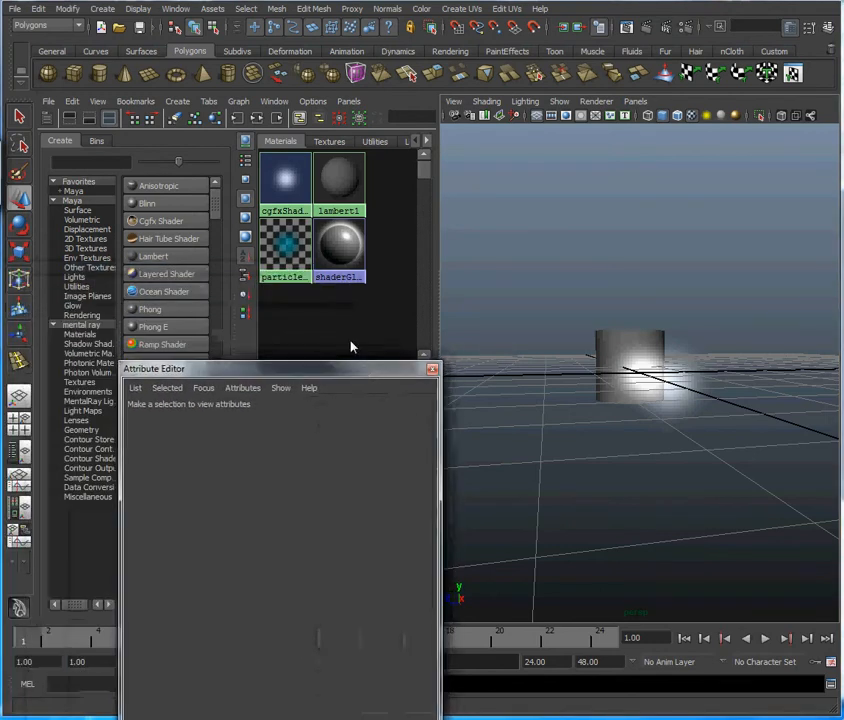
left_click(287, 195)
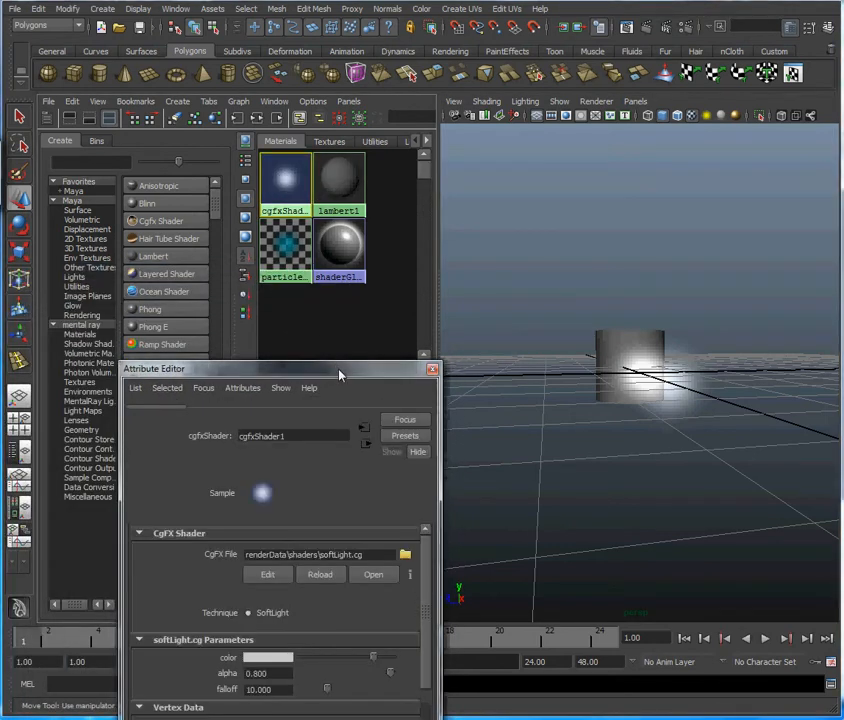
left_click_drag(338, 370, 321, 132)
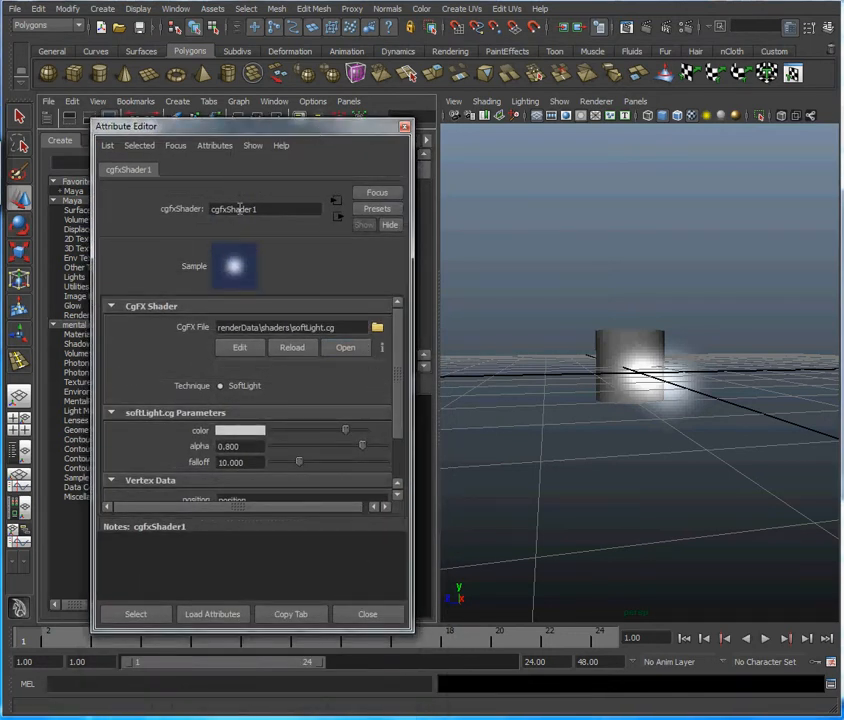
left_click_drag(299, 131, 270, 136)
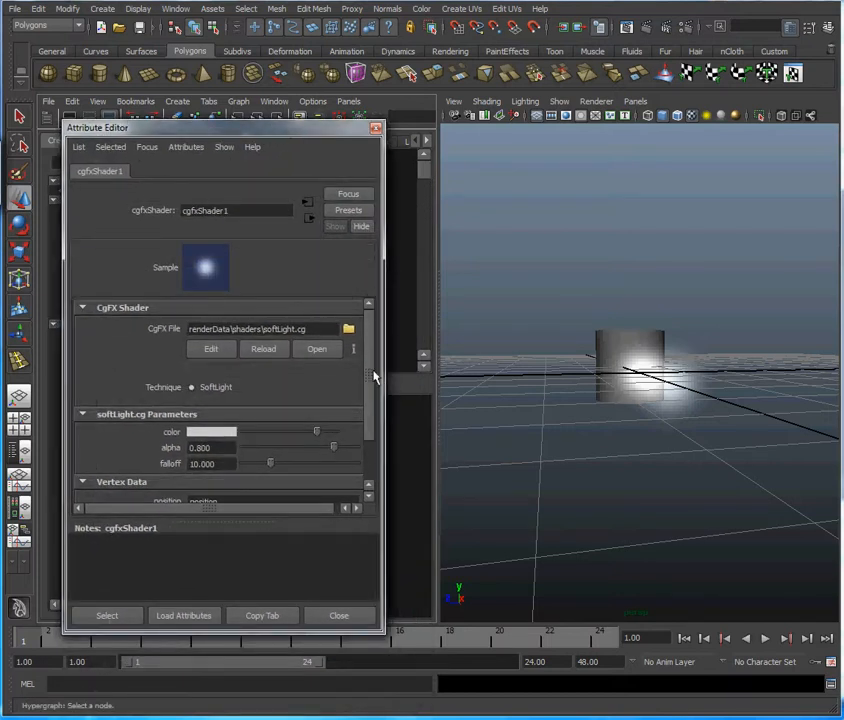
left_click_drag(373, 374, 372, 416)
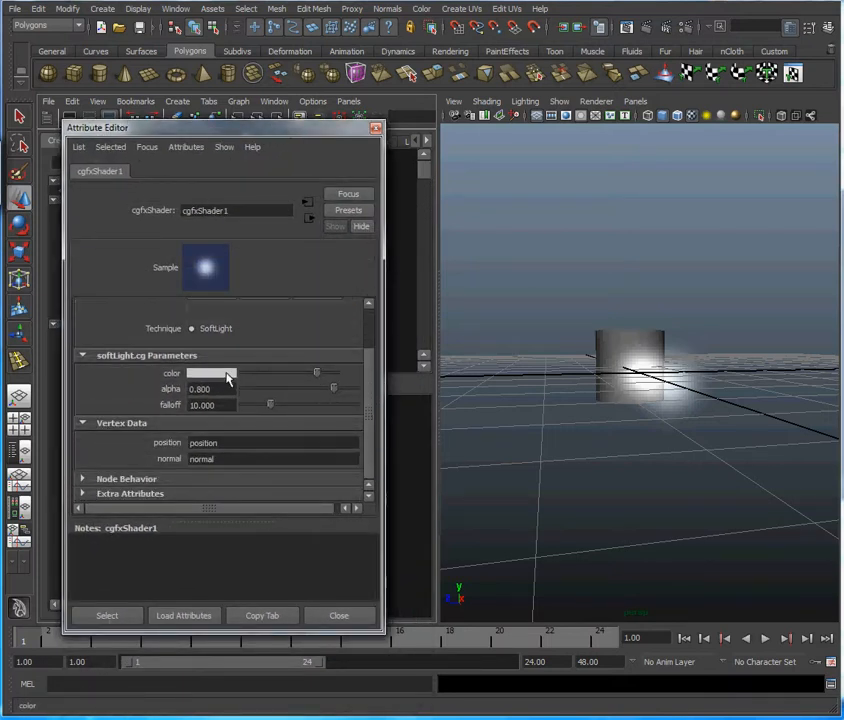
left_click(229, 375)
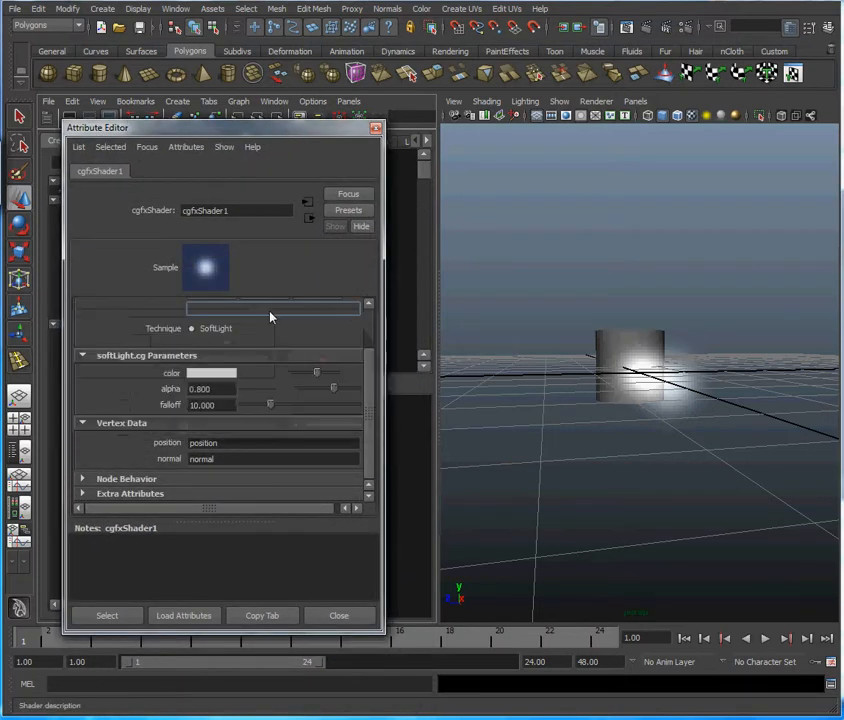
left_click(229, 375)
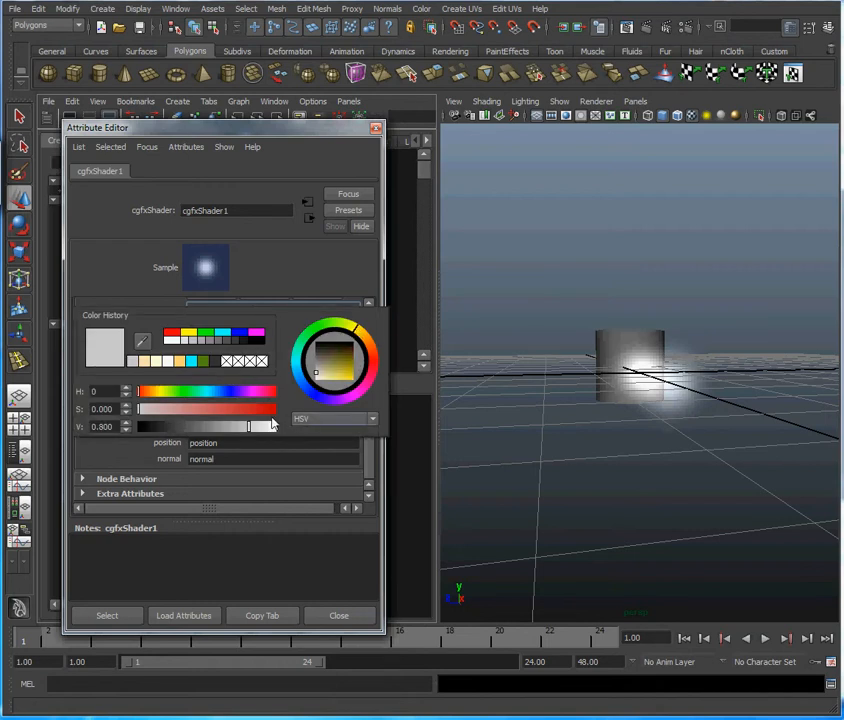
left_click_drag(221, 413, 249, 410)
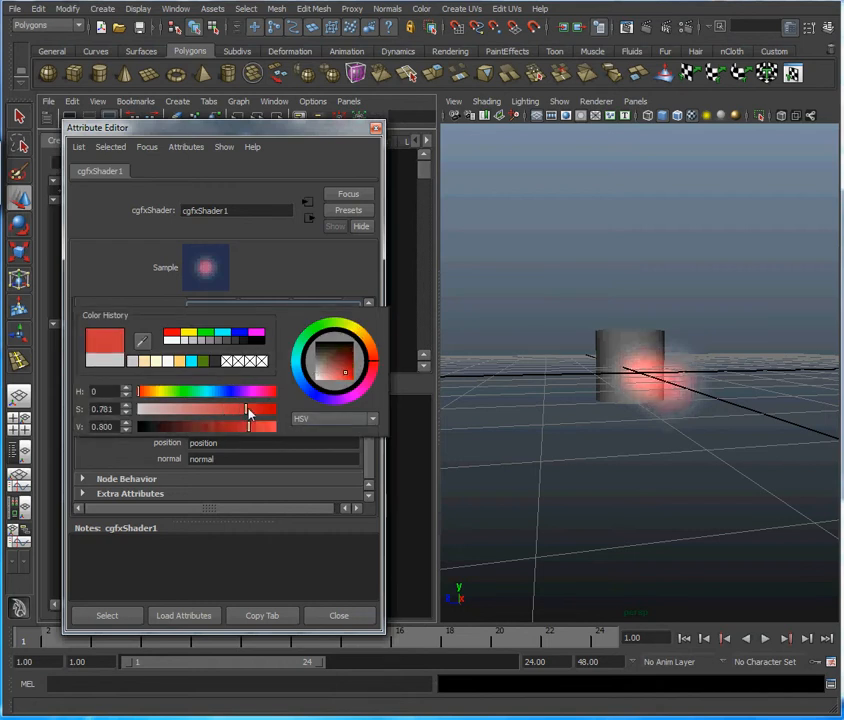
left_click(360, 336)
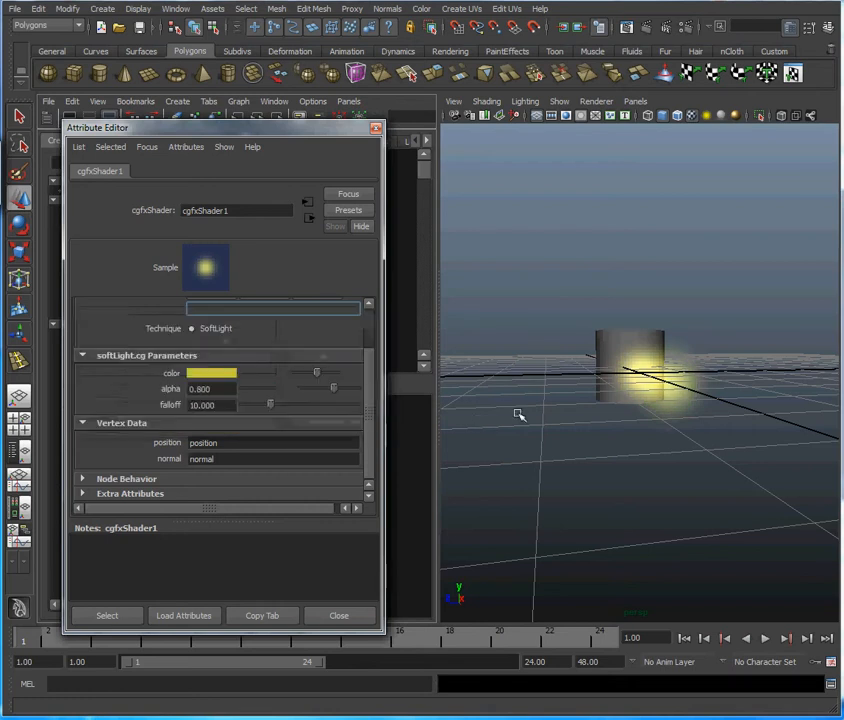
left_click_drag(548, 411, 570, 418, "alt")
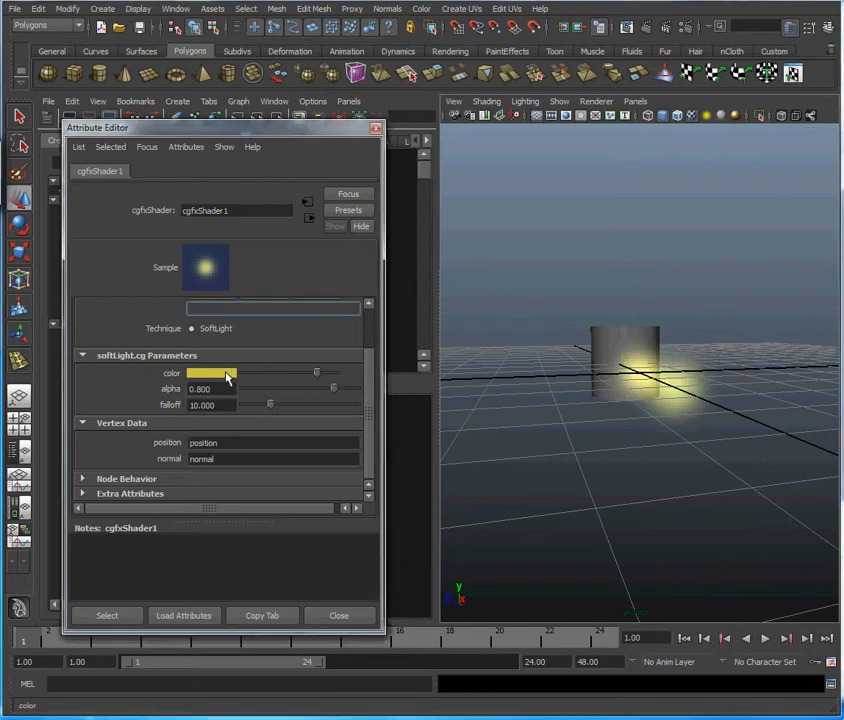
Change the soft light material's color to blue with hue about 209 and view the glow against the cylinder
left_click(229, 375)
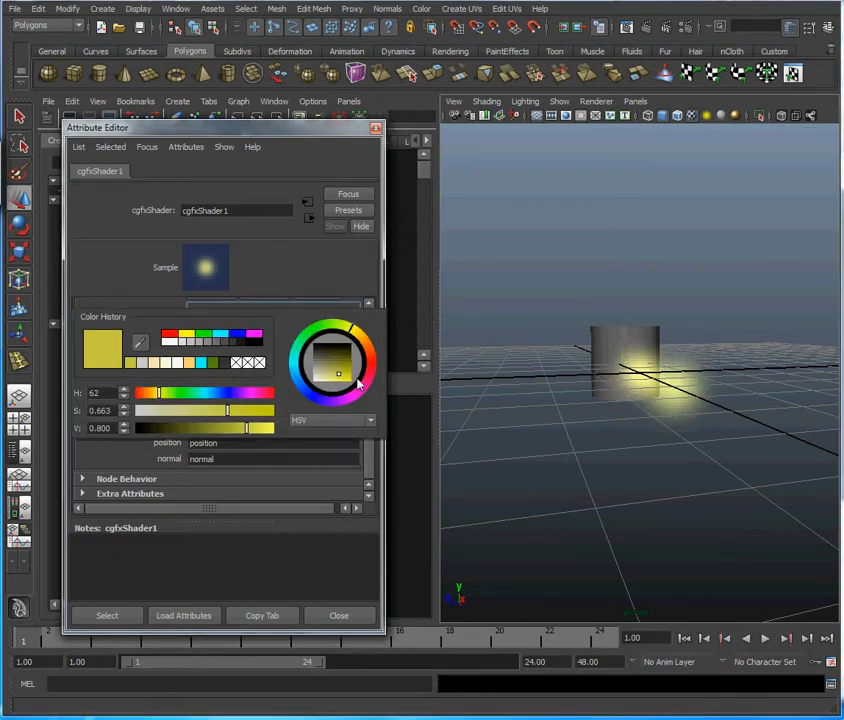
left_click_drag(298, 389, 297, 382)
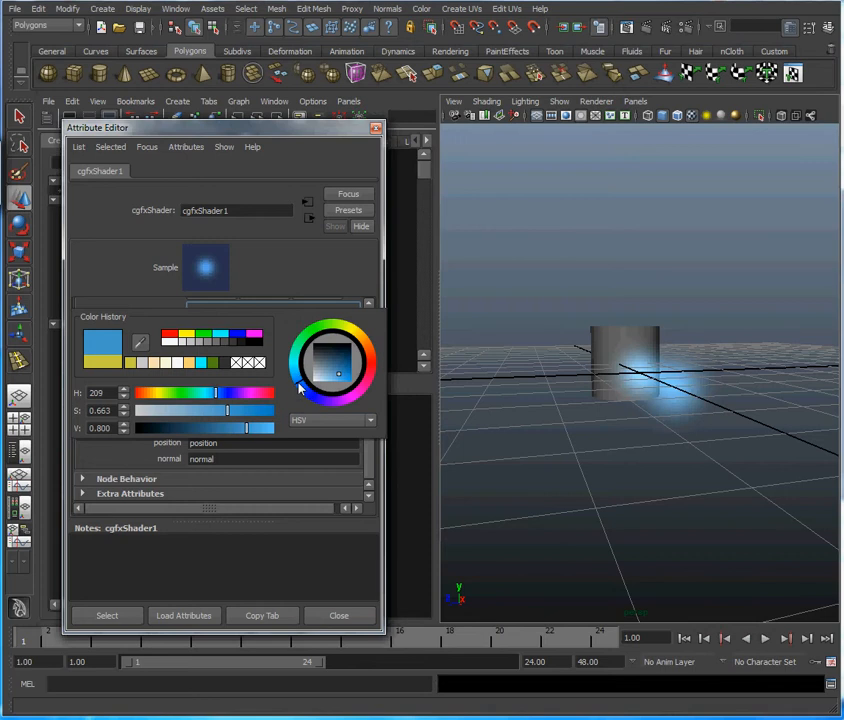
mouse_move(622, 426)
left_mouse_down("alt")
mouse_move(577, 411)
mouse_move(576, 424)
mouse_move(605, 411)
mouse_move(625, 422)
mouse_move(591, 411)
mouse_move(595, 428)
mouse_move(595, 418)
mouse_move(610, 425)
mouse_move(584, 415)
mouse_move(610, 418)
left_mouse_up("alt")
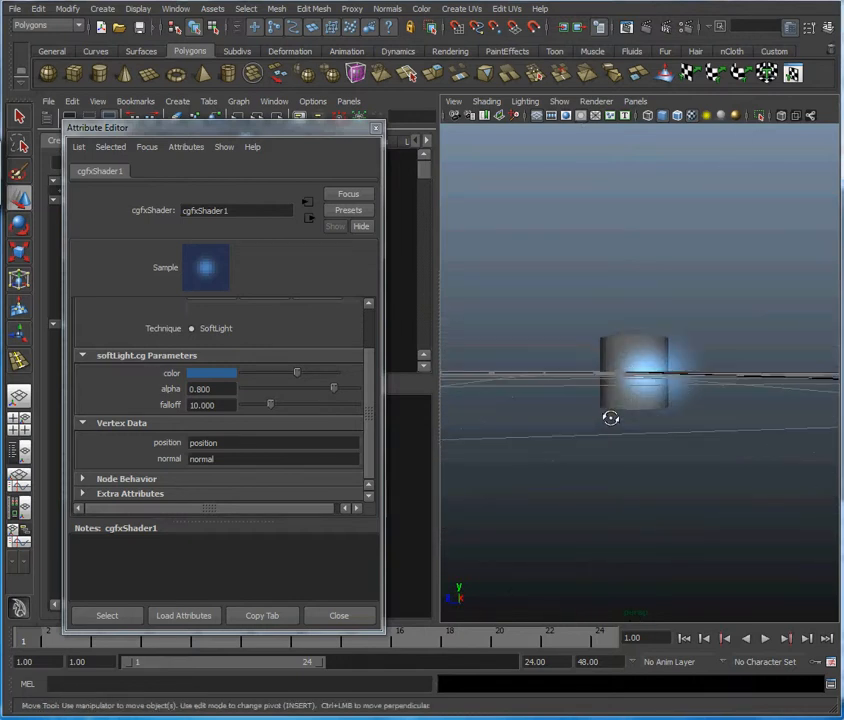
Open the recent scene hand.mb without saving the current one, then close the Hypergraph window and clear the view of the hand
left_click_drag(277, 132, 329, 273)
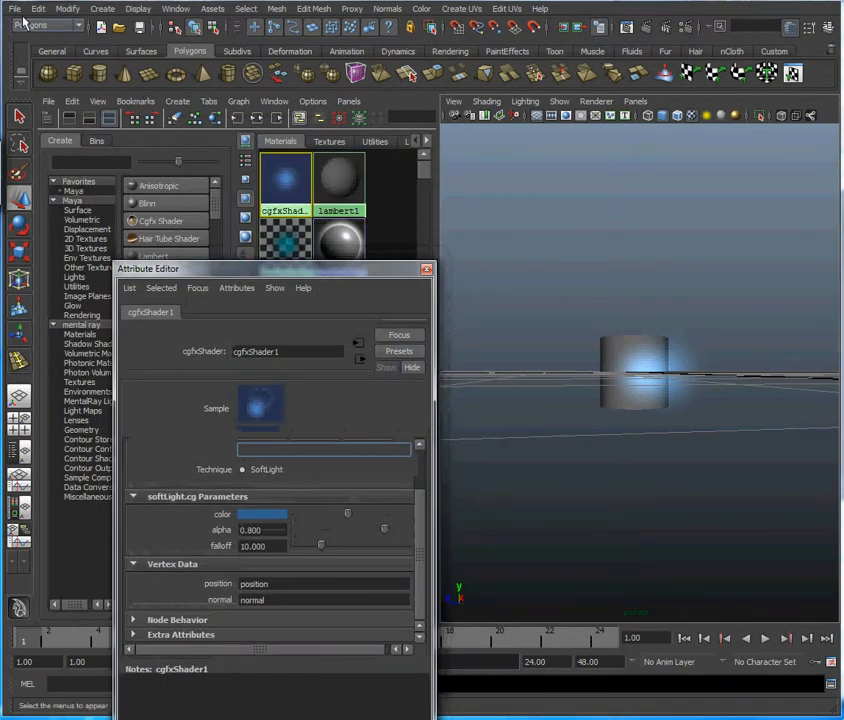
left_click(15, 9)
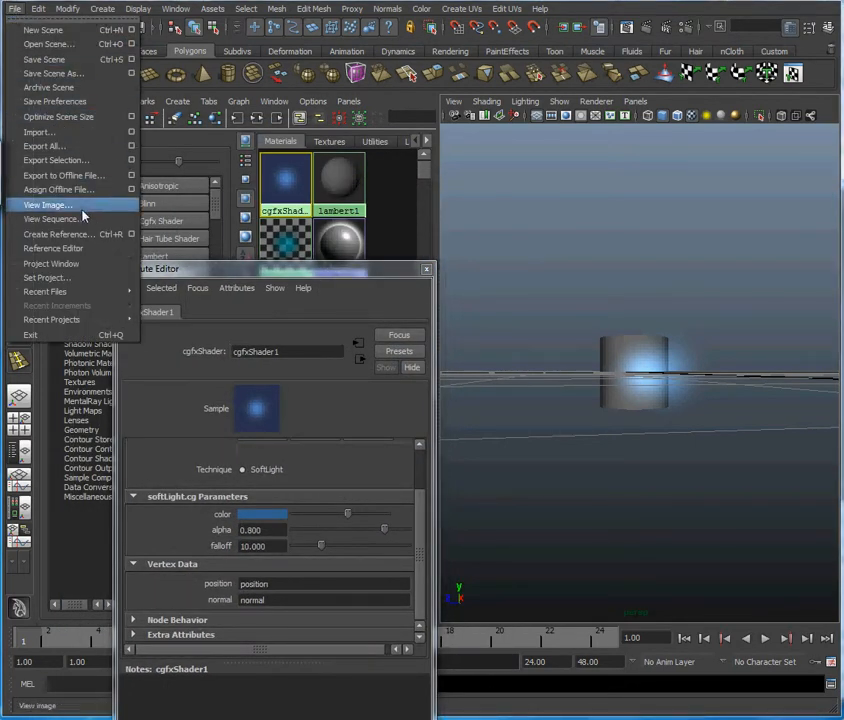
mouse_move(112, 291)
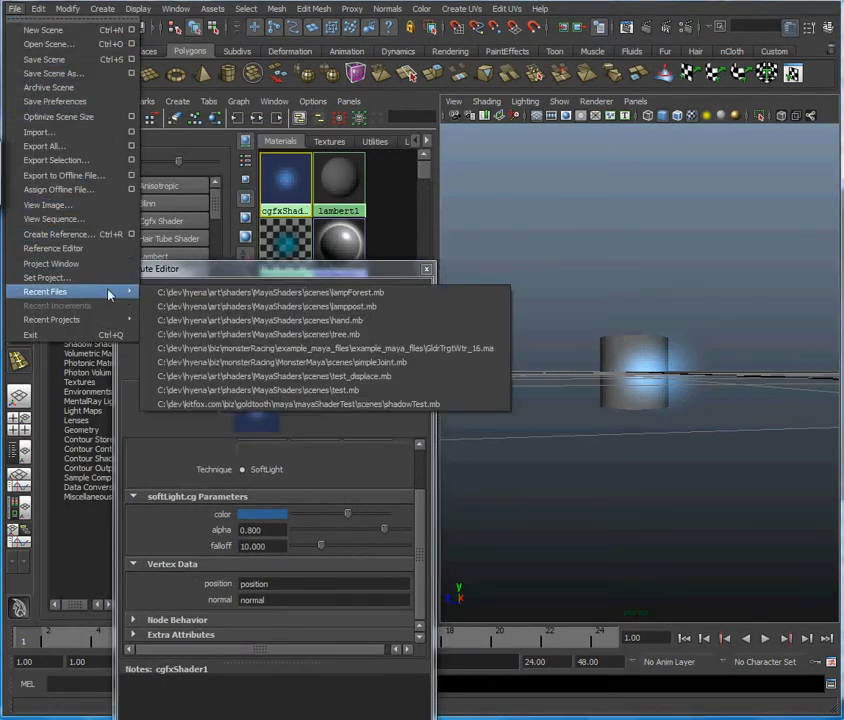
left_click(394, 320)
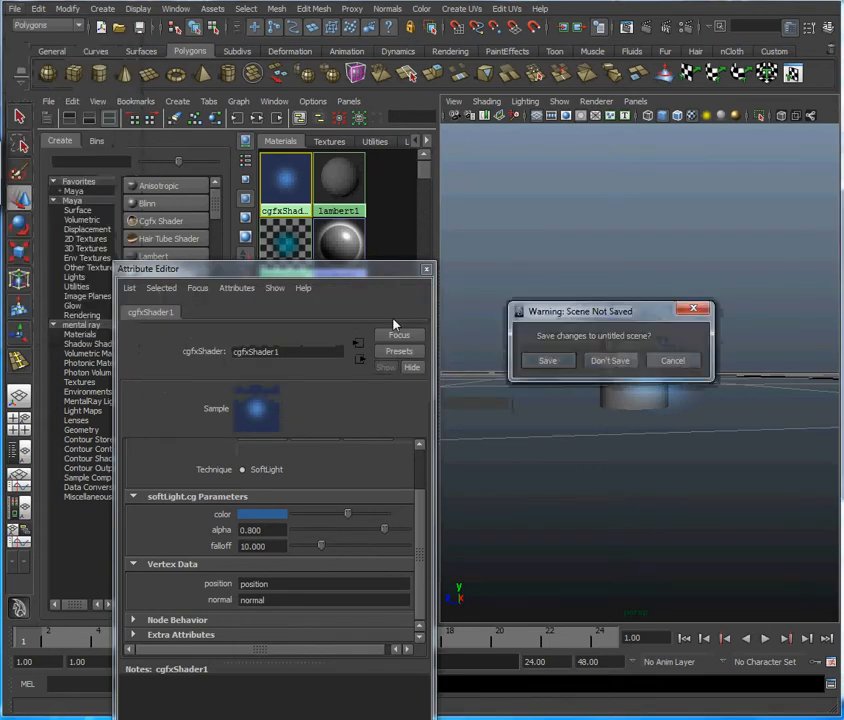
left_click(622, 361)
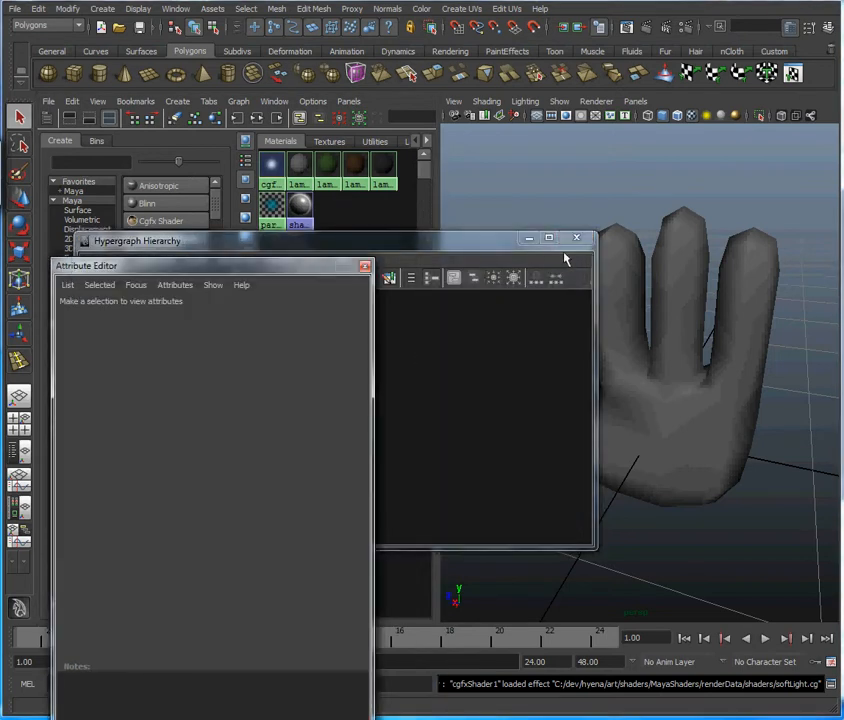
left_click(577, 237)
left_click_drag(277, 264, 228, 244)
Assign the soft light CgFX material to the hand model and examine its glow from several angles
left_click_drag(575, 324, 653, 325, "alt")
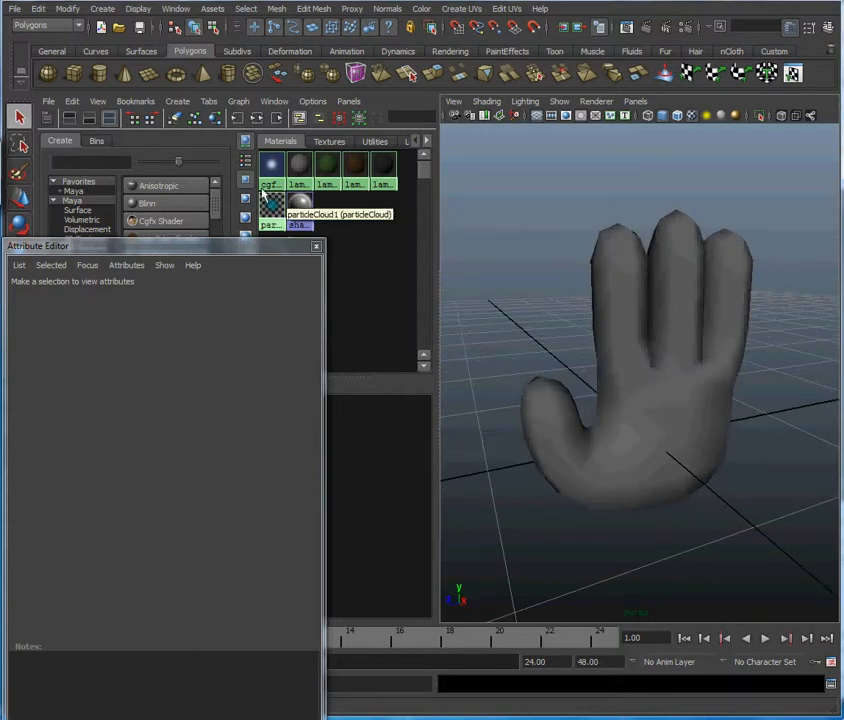
middle_click_drag(273, 169, 315, 191)
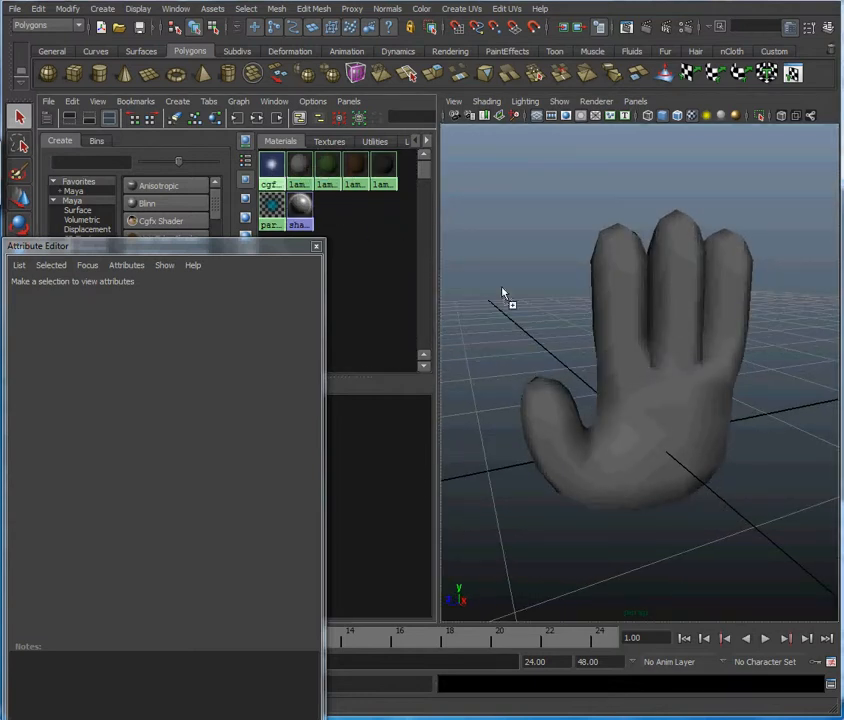
middle_click_drag(648, 410, 646, 410)
left_click_drag(679, 425, 700, 420, "alt")
left_click_drag(600, 335, 638, 387, "alt")
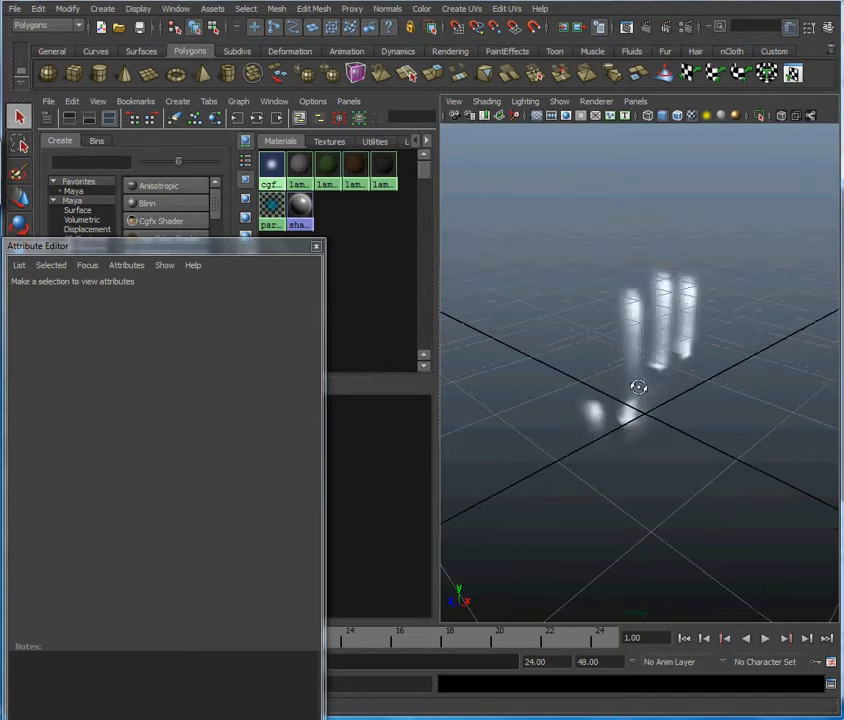
Open the recent scene lampForest.mb without saving the hand scene, then close the Hypergraph window and uncover the viewport
left_click(14, 9)
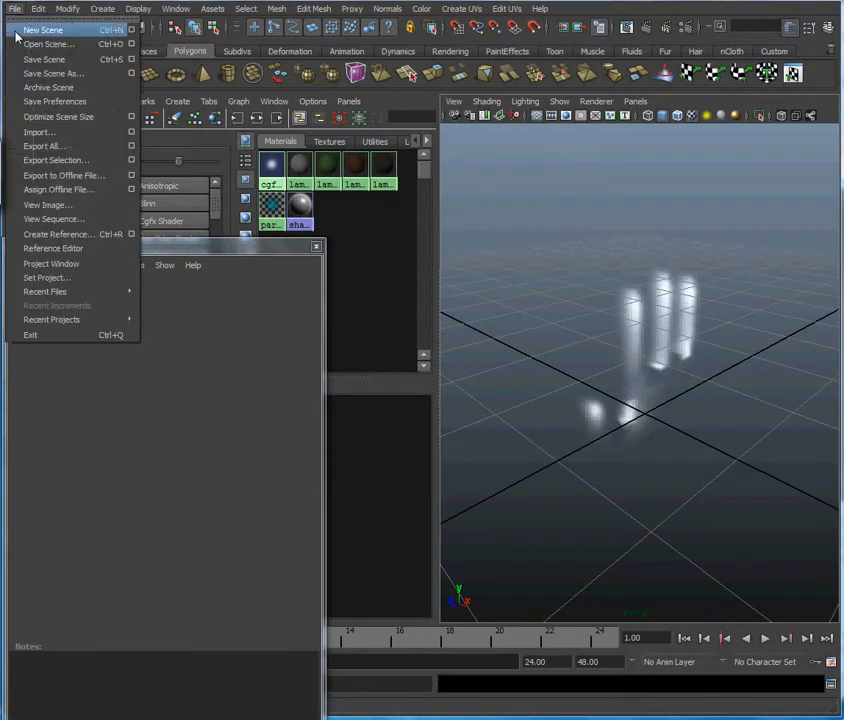
mouse_move(90, 292)
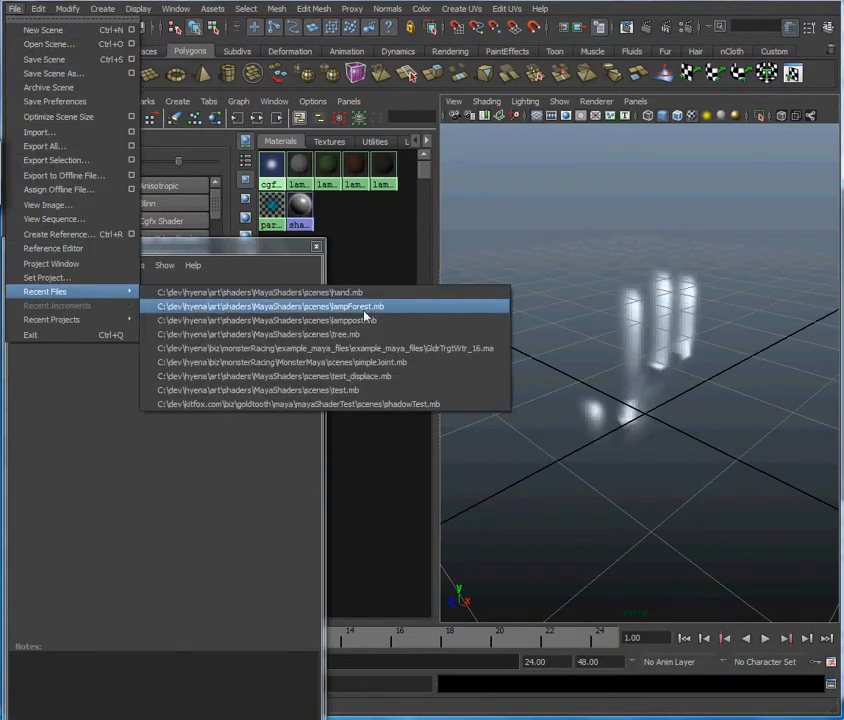
left_click(396, 314)
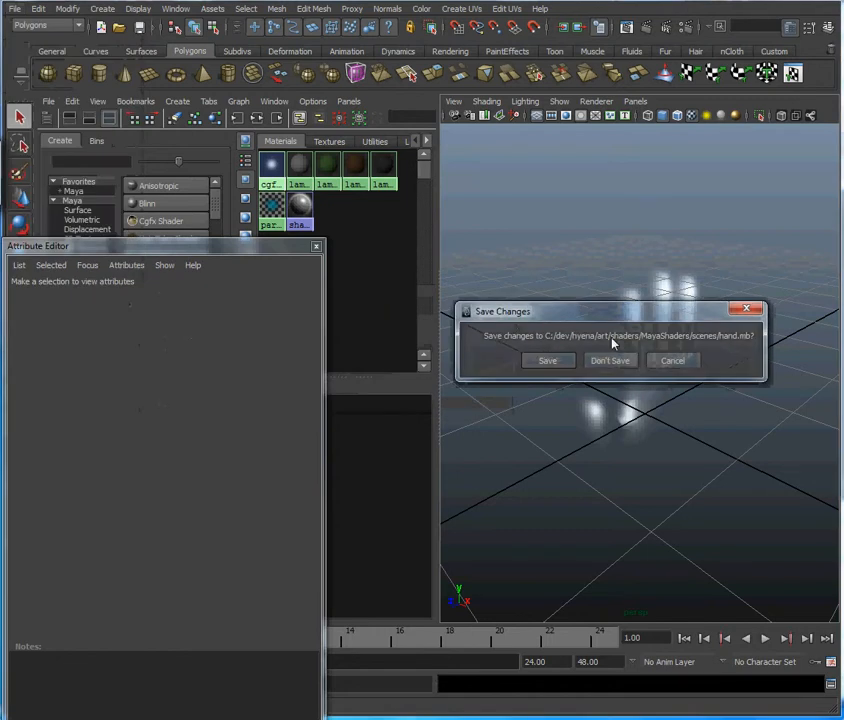
left_click(624, 362)
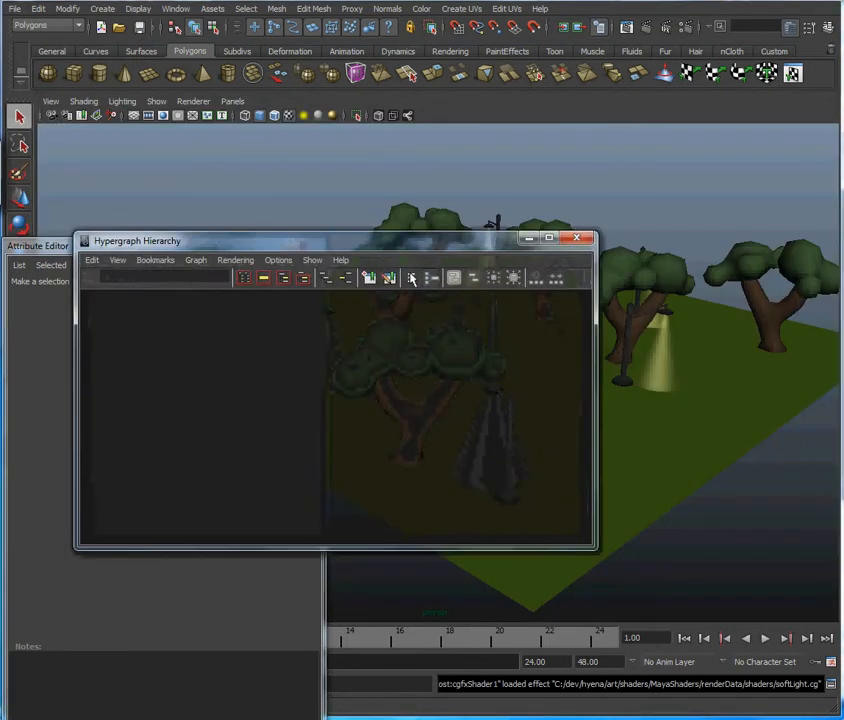
left_click(588, 238)
left_click_drag(253, 254, 843, 350)
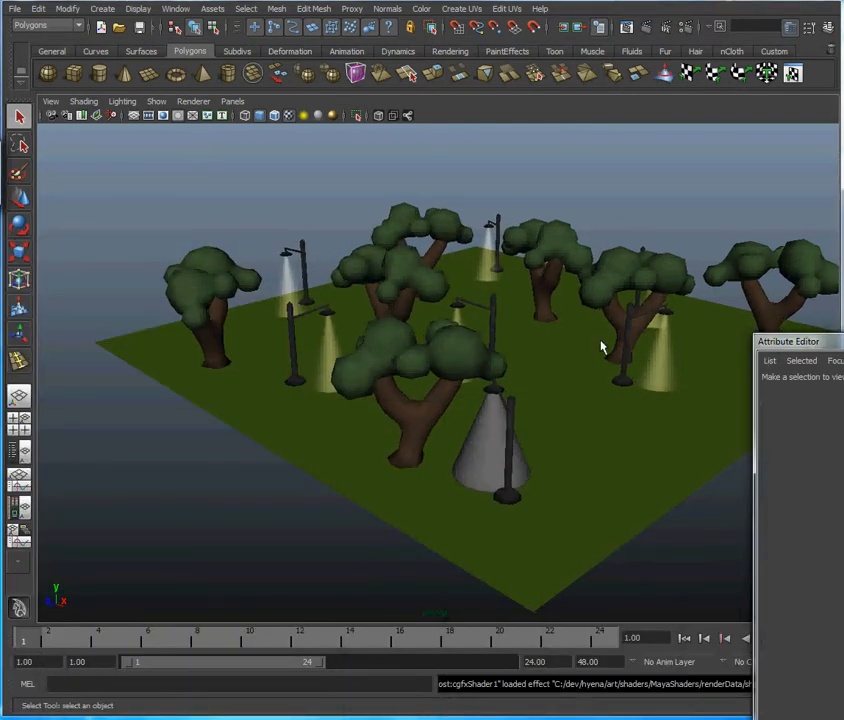
Switch to the Hypershade and perspective layout, assign the lamplight material to the gray lamp cone, and view the lit lamps among the trees
left_click_drag(581, 350, 416, 405, "alt")
left_click(18, 507)
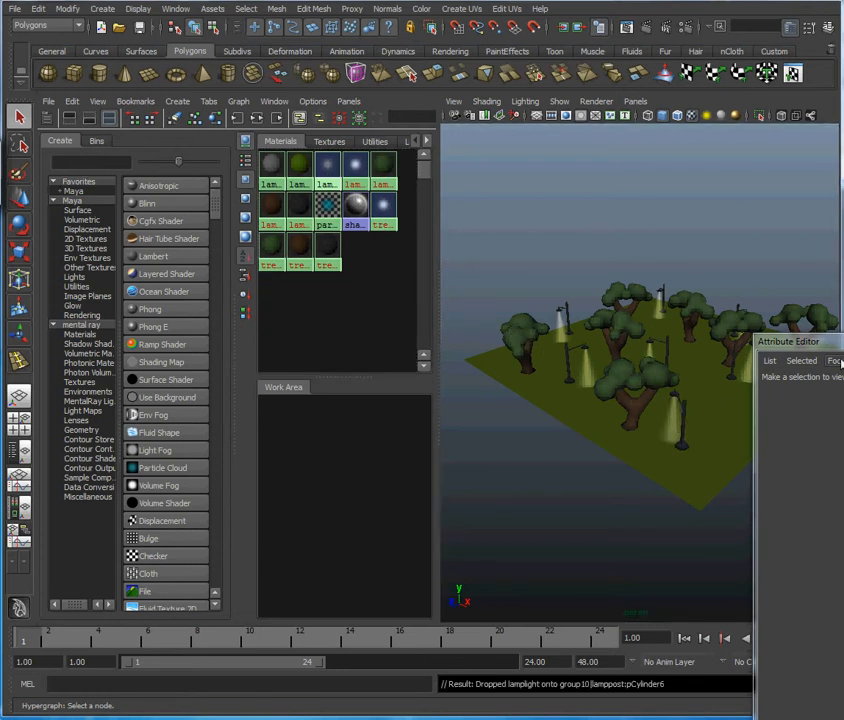
left_click_drag(818, 341, 121, 223)
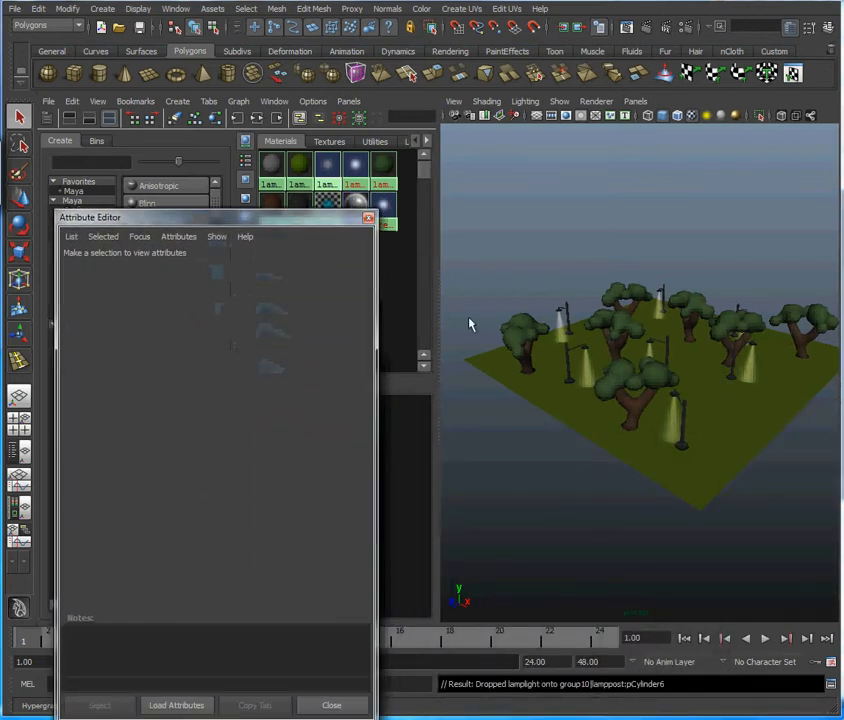
left_click_drag(788, 451, 772, 422, "alt")
right_click_drag(611, 389, 708, 433, "alt")
mouse_move(708, 433)
left_mouse_down("alt")
mouse_move(722, 422)
mouse_move(669, 418)
mouse_move(634, 426)
mouse_move(691, 437)
mouse_move(627, 435)
mouse_move(662, 433)
mouse_move(706, 447)
mouse_move(652, 439)
mouse_move(667, 428)
mouse_move(654, 432)
mouse_move(733, 426)
mouse_move(667, 425)
mouse_move(725, 441)
mouse_move(648, 422)
mouse_move(739, 418)
mouse_move(706, 419)
left_mouse_up("alt")
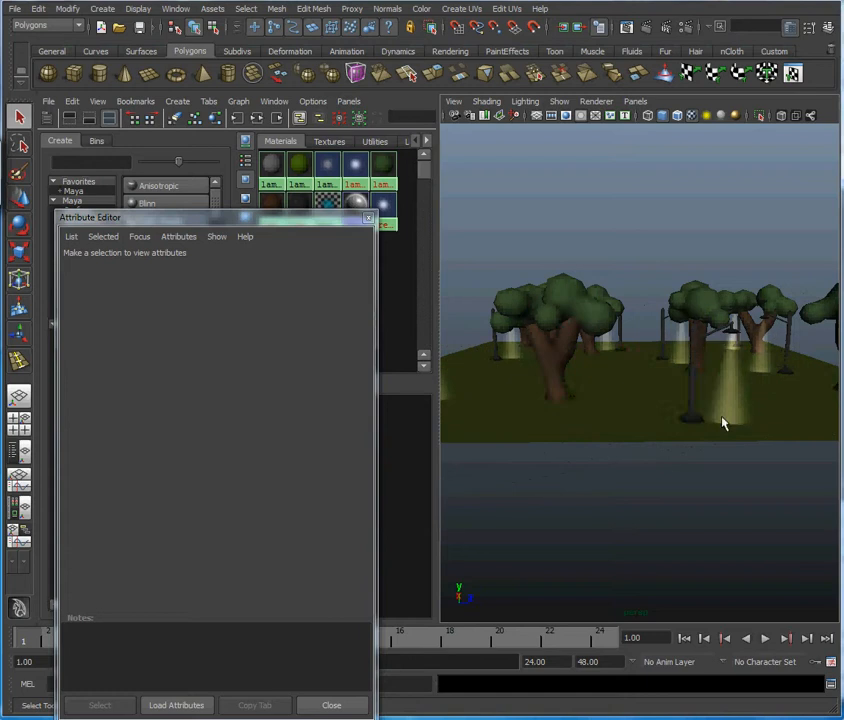
left_click_drag(771, 416, 690, 437, "alt")
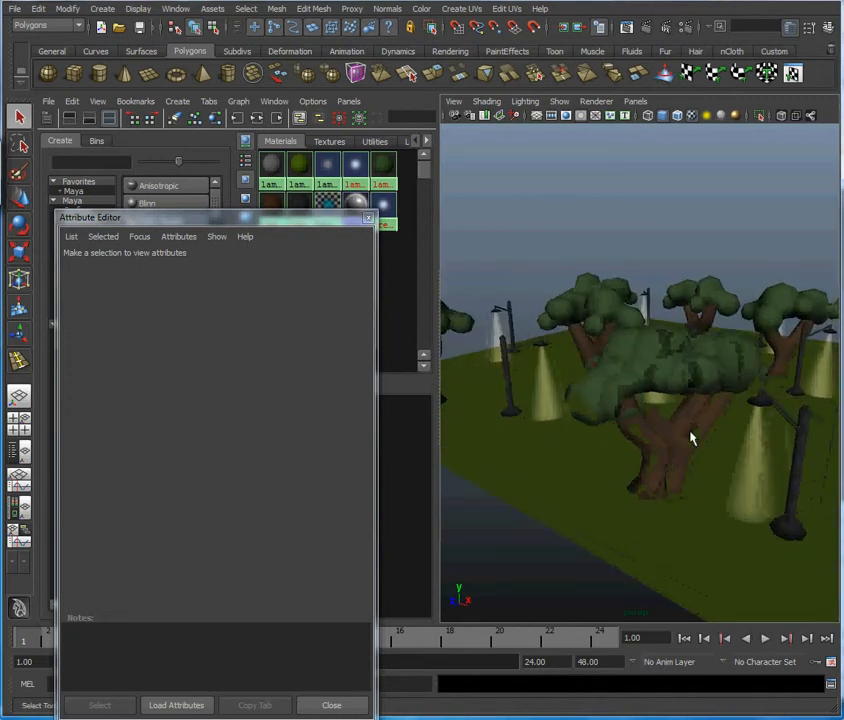
Show the lamplight material's attributes and set its alpha to 0.310 and falloff to 12.903
left_click_drag(297, 225, 776, 244)
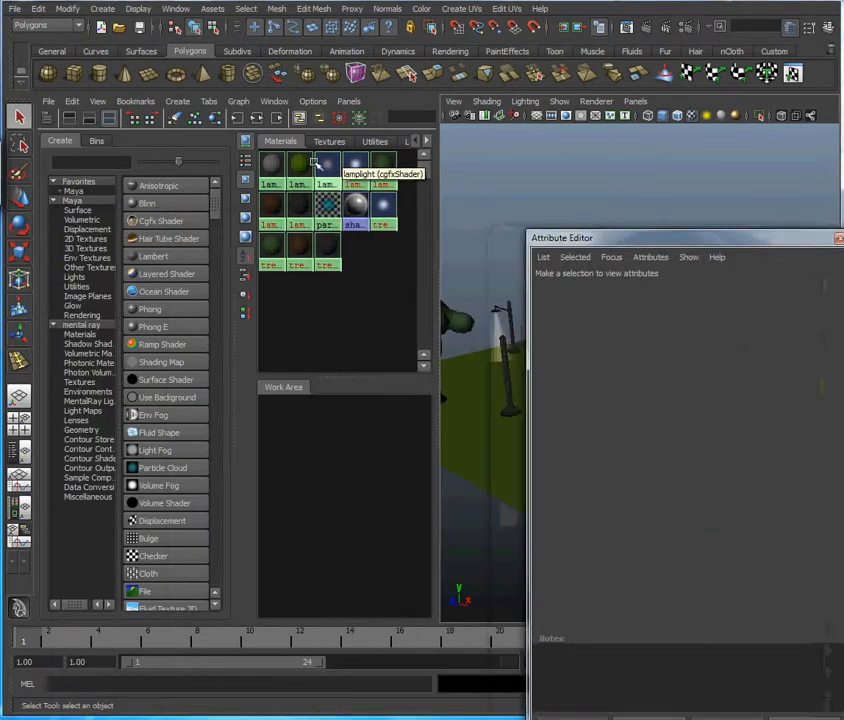
left_click(328, 166)
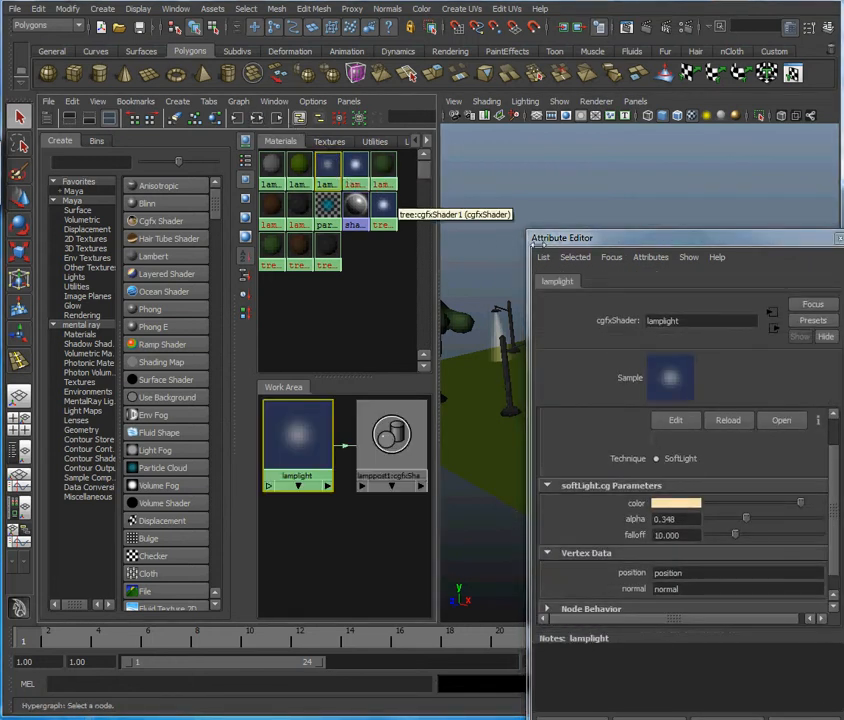
left_click_drag(686, 248, 208, 201)
left_click_drag(524, 296, 447, 372, "alt")
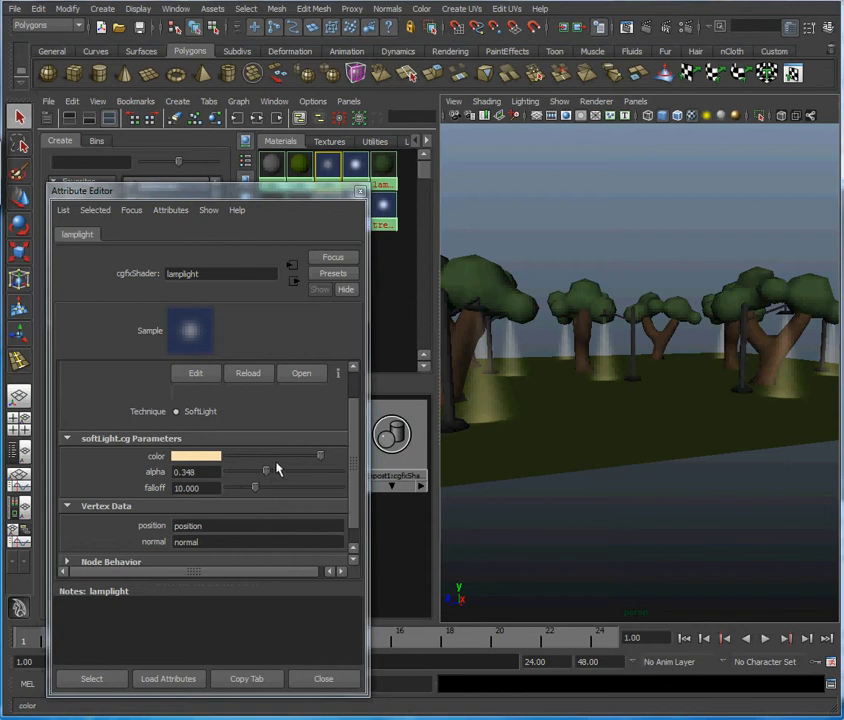
mouse_move(267, 474)
left_mouse_down()
mouse_move(305, 484)
mouse_move(240, 486)
mouse_move(288, 486)
mouse_move(264, 490)
left_mouse_up()
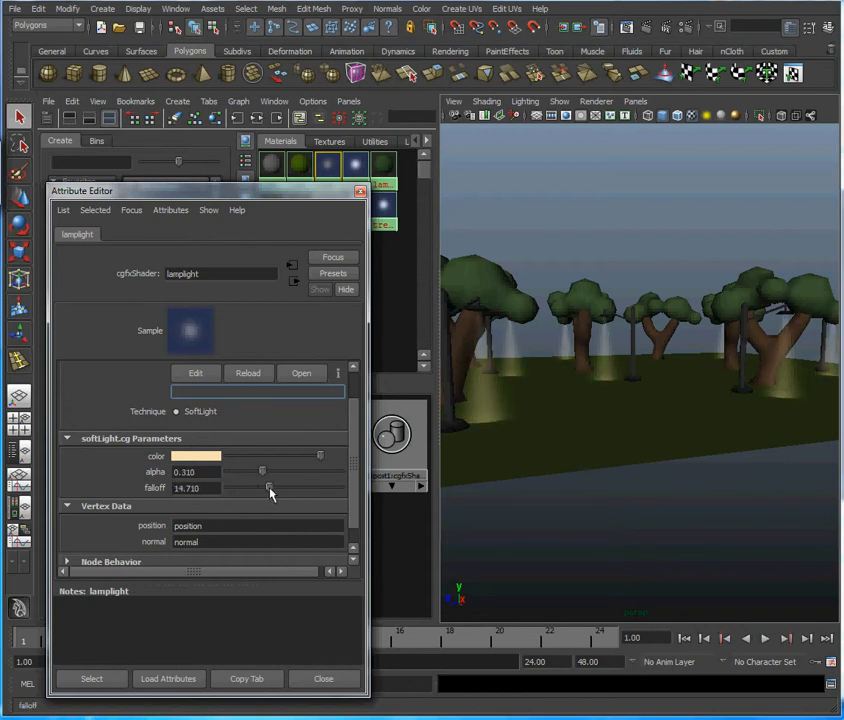
left_click_drag(282, 491, 291, 491)
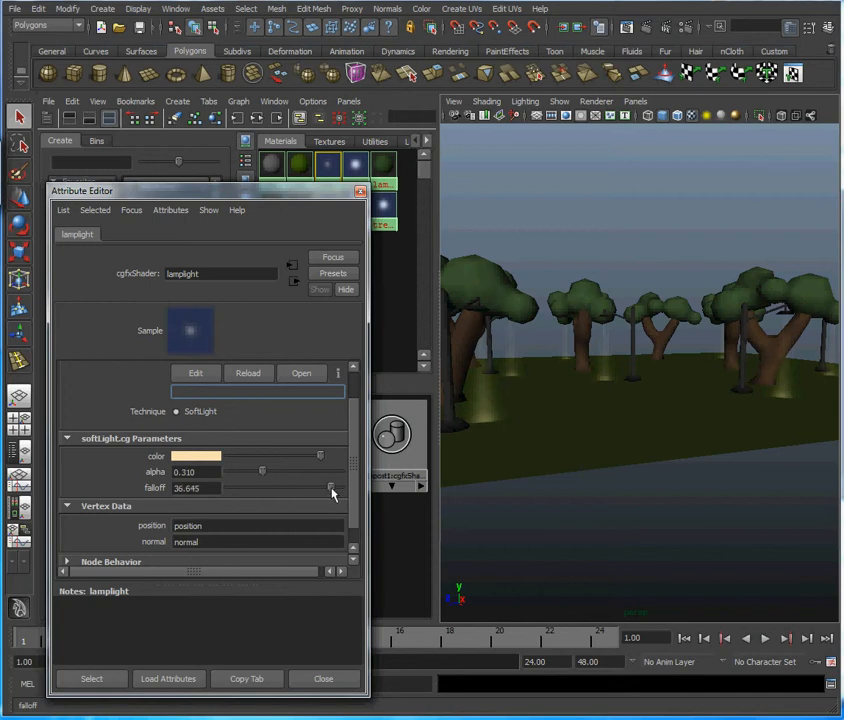
left_click_drag(308, 500, 259, 490)
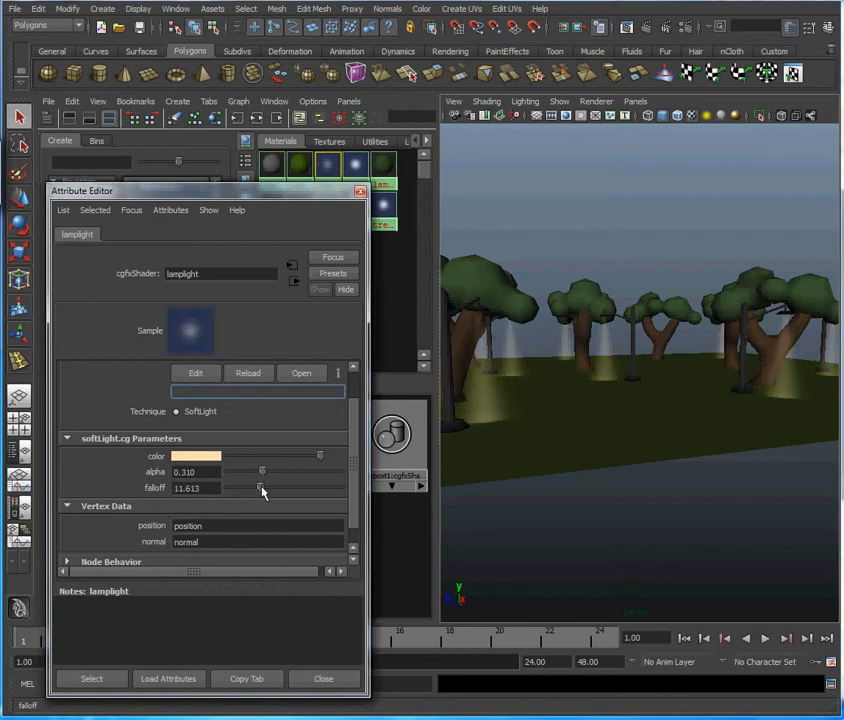
Lower the lamplight material's alpha to 0.239 and view the dimmer lamp cones from around the scene
mouse_move(599, 453)
left_mouse_down("alt")
mouse_move(620, 428)
mouse_move(575, 433)
mouse_move(601, 434)
left_mouse_up("alt")
left_click_drag(264, 473, 249, 478)
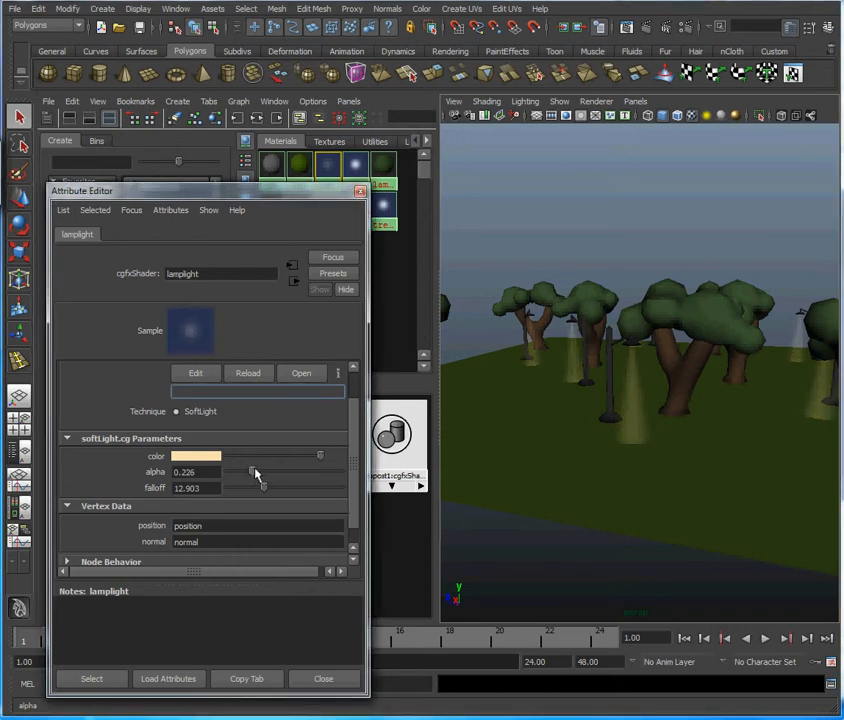
left_click_drag(522, 431, 672, 405, "alt")
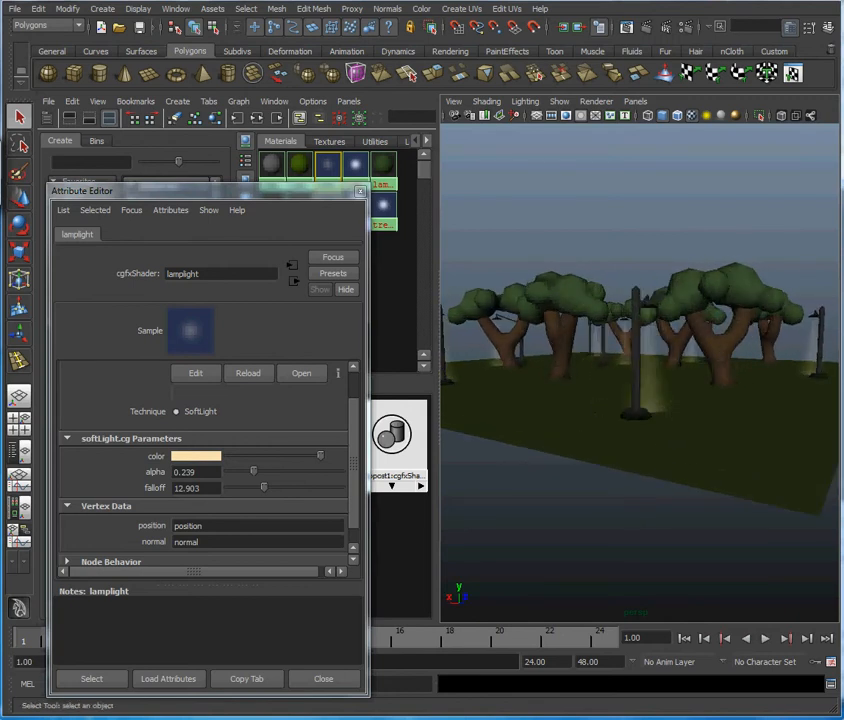